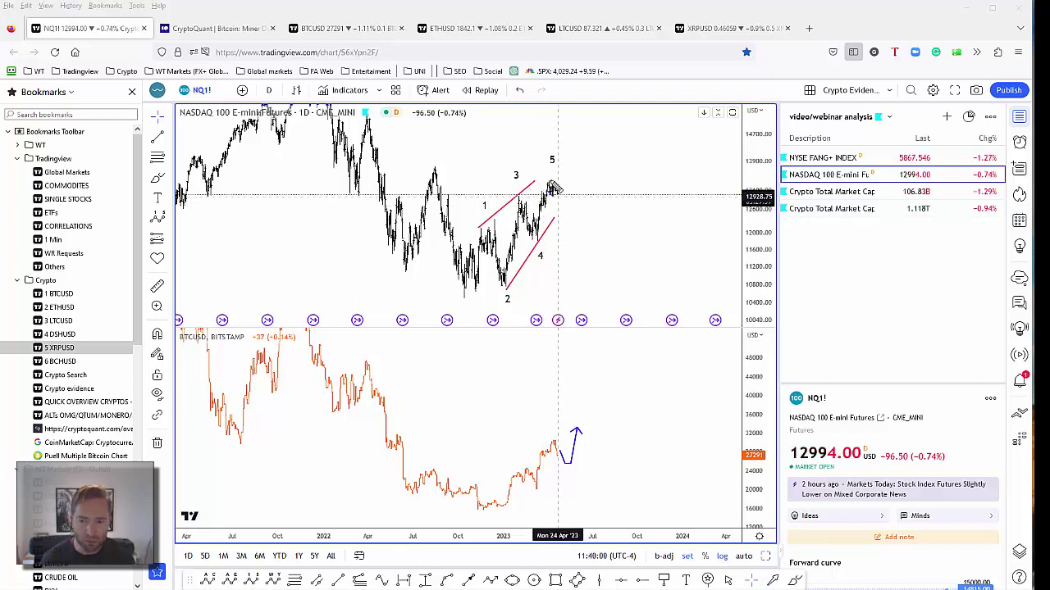
Sketch a projected pullback ending in a rally arrow after wave 5 on the NASDAQ chart, plus a line across the August 2022 high
{"action": "left_click_drag", "start_coordinate": [560, 181], "coordinate": [575, 218]}
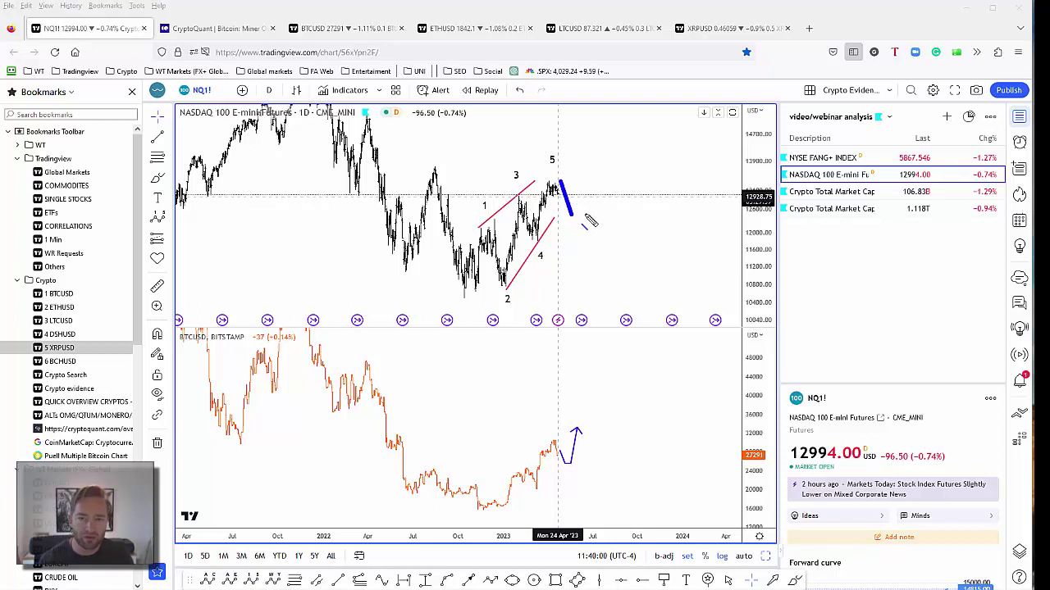
{"action": "mouse_move", "coordinate": [569, 216]}
{"action": "left_mouse_down"}
{"action": "mouse_move", "coordinate": [617, 203]}
{"action": "mouse_move", "coordinate": [638, 246]}
{"action": "mouse_move", "coordinate": [652, 248]}
{"action": "mouse_move", "coordinate": [691, 129]}
{"action": "mouse_move", "coordinate": [689, 158]}
{"action": "left_mouse_up"}
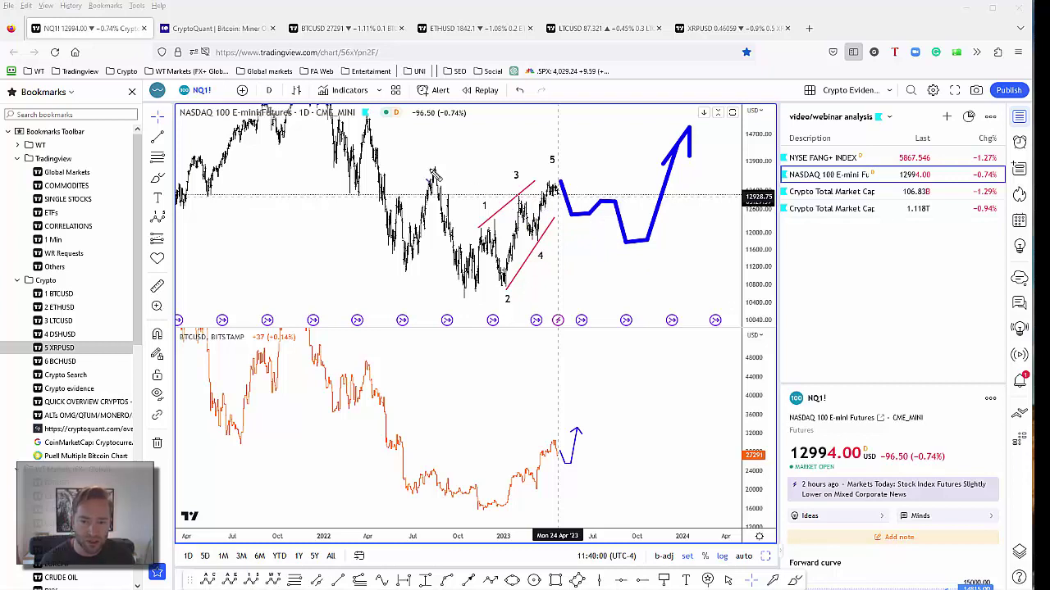
{"action": "left_click_drag", "start_coordinate": [432, 168], "coordinate": [572, 164]}
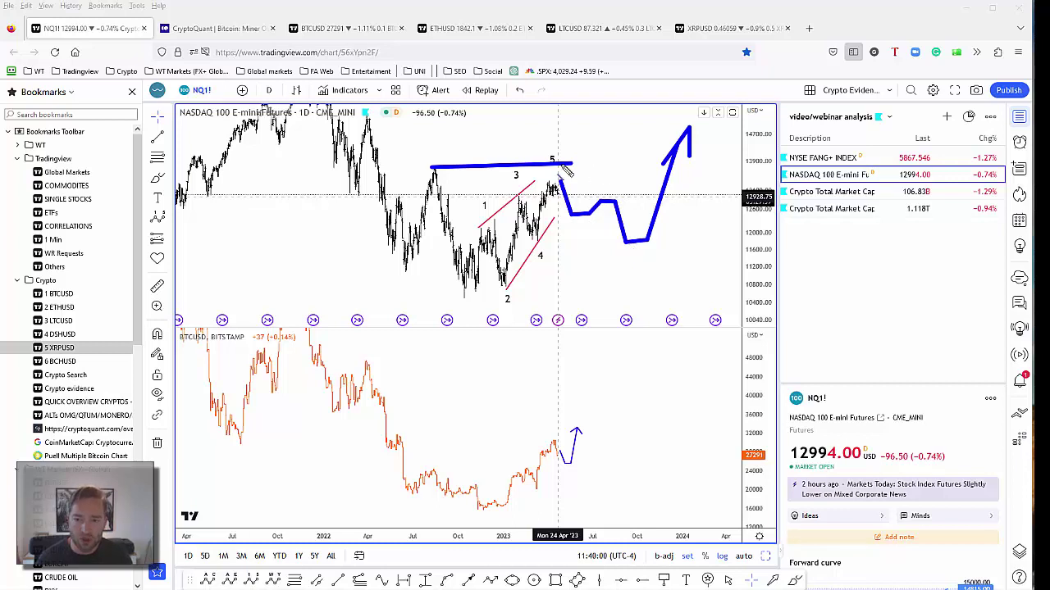
Mark the Bitcoin rally from its late-2022 low to the April 2023 high, and trace waves 1 to 4 on the NASDAQ chart
{"action": "left_click_drag", "start_coordinate": [485, 508], "coordinate": [558, 441]}
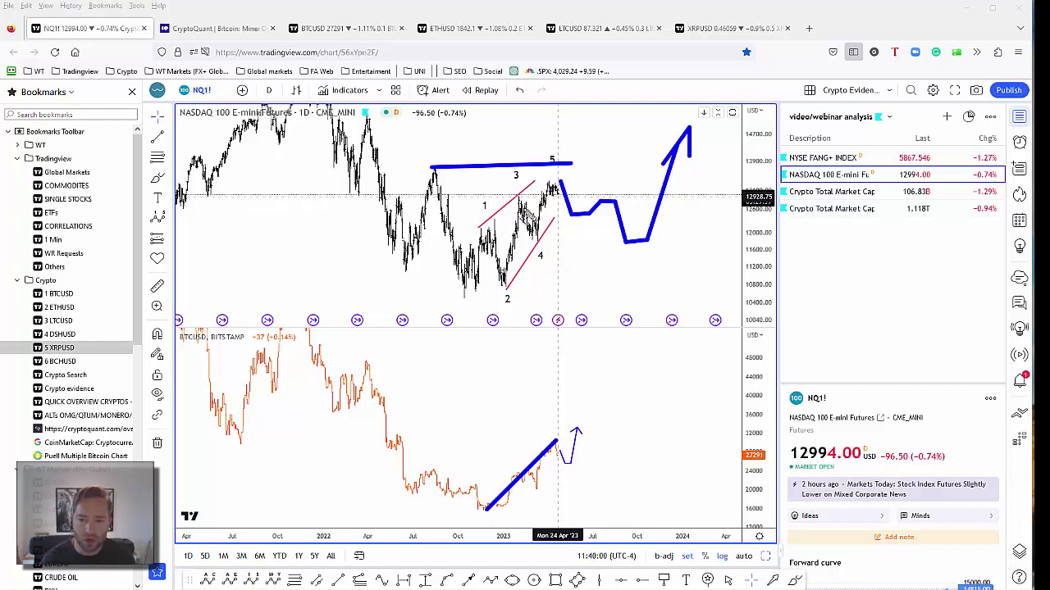
{"action": "left_click_drag", "start_coordinate": [479, 286], "coordinate": [556, 195]}
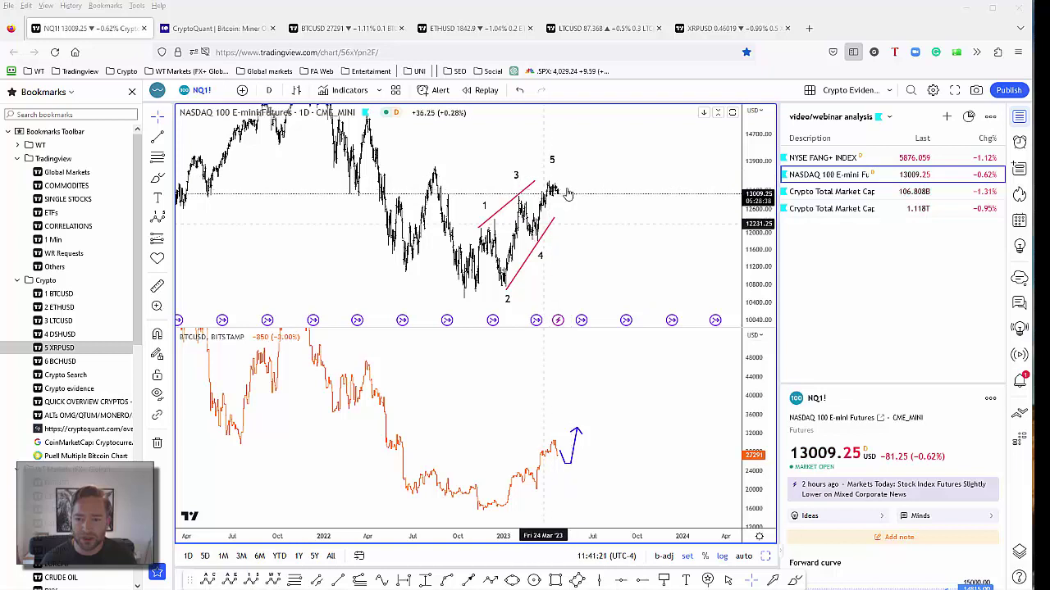
{"action": "mouse_move", "coordinate": [465, 287]}
{"action": "left_mouse_down"}
{"action": "mouse_move", "coordinate": [497, 226]}
{"action": "mouse_move", "coordinate": [518, 264]}
{"action": "mouse_move", "coordinate": [533, 209]}
{"action": "mouse_move", "coordinate": [543, 237]}
{"action": "left_mouse_up"}
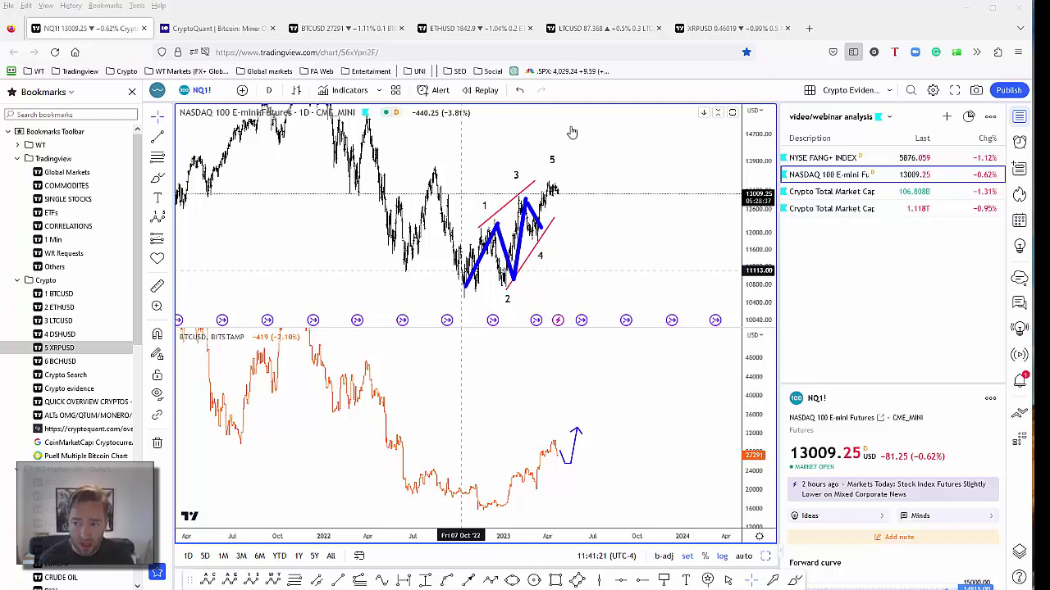
Display the NYSE FANG+ INDEX chart and trace its recent wave structure, clearing the markup
{"action": "left_click", "coordinate": [812, 158]}
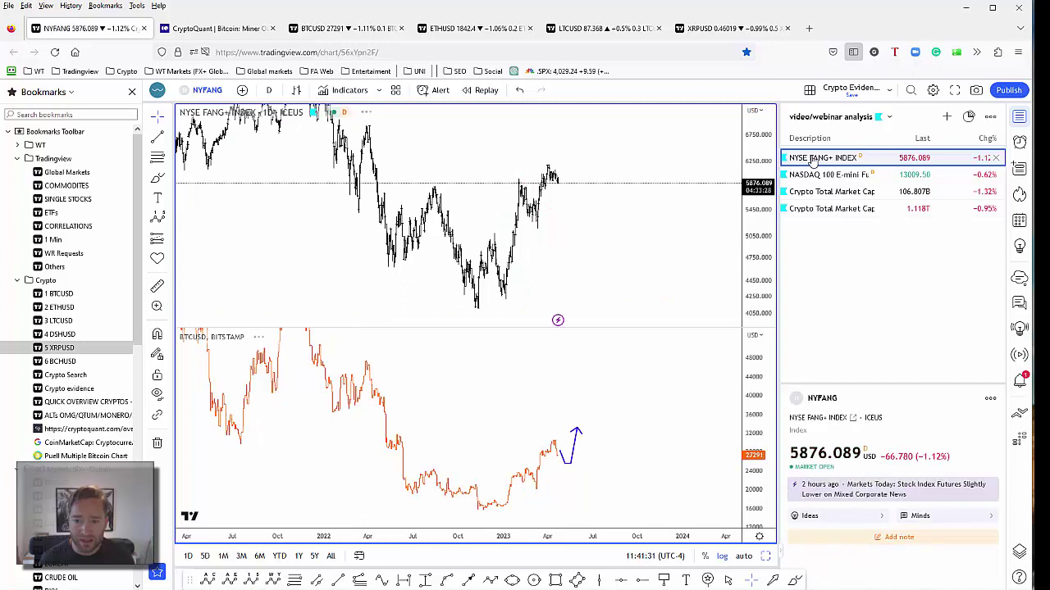
{"action": "mouse_move", "coordinate": [497, 239]}
{"action": "left_mouse_down"}
{"action": "mouse_move", "coordinate": [503, 301]}
{"action": "mouse_move", "coordinate": [515, 185]}
{"action": "mouse_move", "coordinate": [535, 226]}
{"action": "mouse_move", "coordinate": [551, 171]}
{"action": "mouse_move", "coordinate": [602, 229]}
{"action": "mouse_move", "coordinate": [621, 228]}
{"action": "mouse_move", "coordinate": [629, 146]}
{"action": "mouse_move", "coordinate": [636, 176]}
{"action": "left_mouse_up"}
{"action": "key", "text": "Escape"}
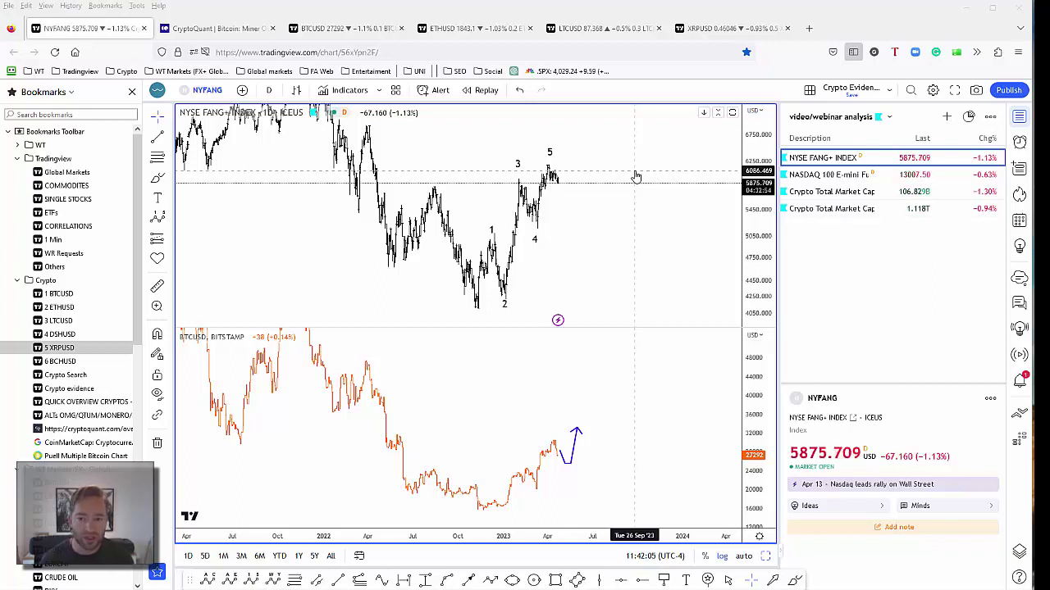
Sketch a stepped pullback and a rally arrow after wave 5 on the NYSE FANG+ chart, and clear the markup
{"action": "left_click_drag", "start_coordinate": [566, 179], "coordinate": [599, 226]}
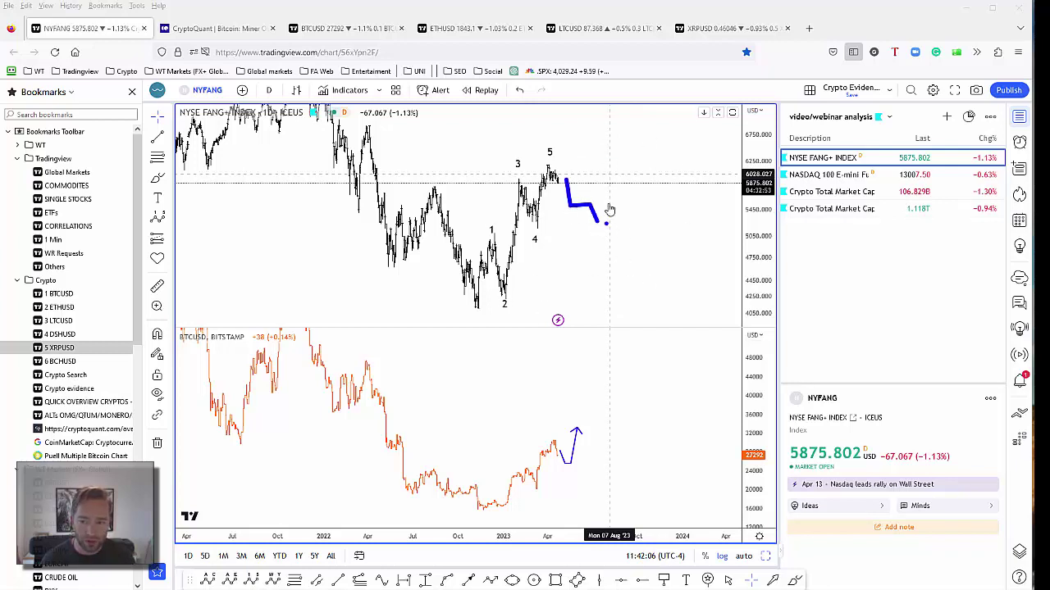
{"action": "mouse_move", "coordinate": [607, 227]}
{"action": "left_mouse_down"}
{"action": "mouse_move", "coordinate": [645, 129]}
{"action": "mouse_move", "coordinate": [648, 150]}
{"action": "left_mouse_up"}
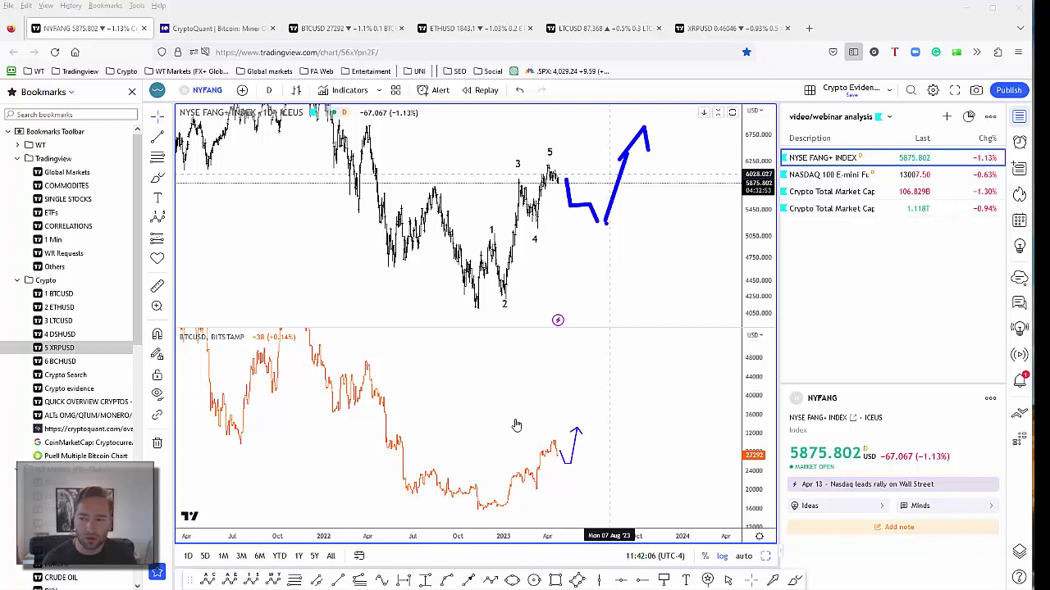
{"action": "key", "text": "ctrl+z"}
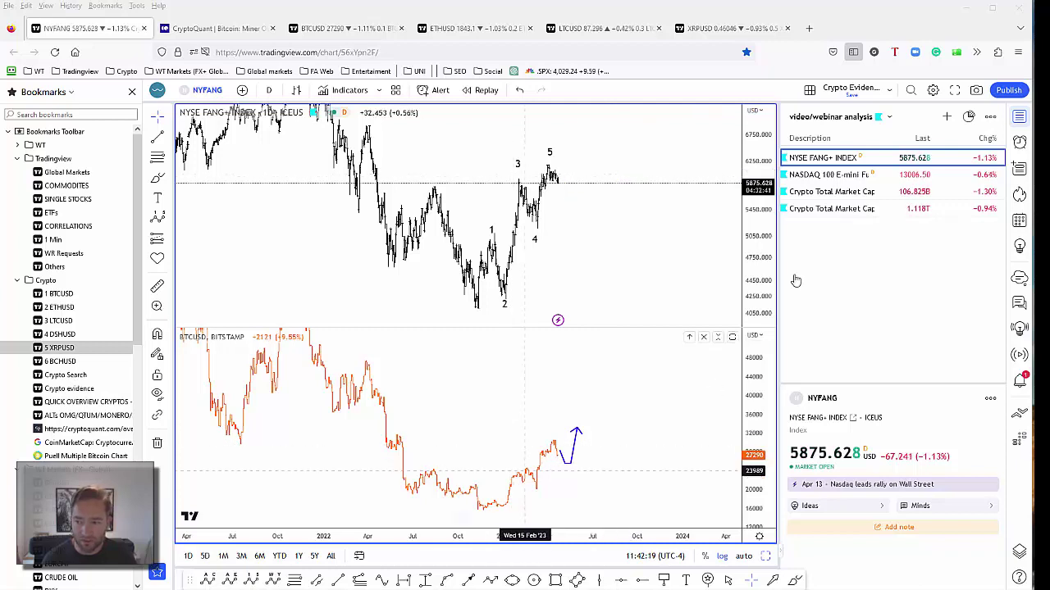
Display the Crypto Total Market Cap Others chart, highlight the rally from the wave 5 low, and undo the stroke
{"action": "left_click", "coordinate": [820, 194]}
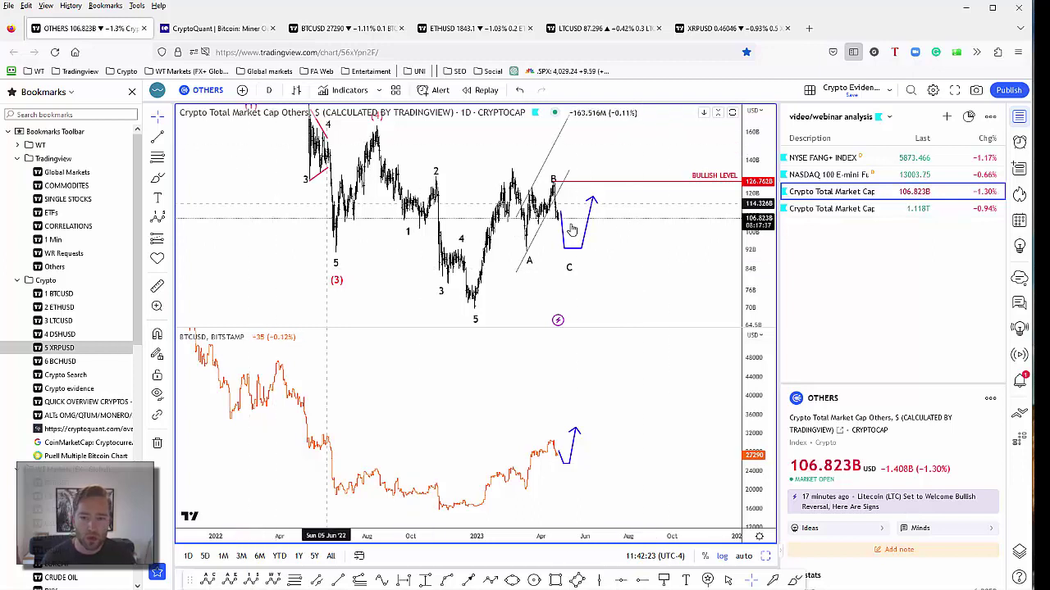
{"action": "mouse_move", "coordinate": [475, 303]}
{"action": "left_mouse_down"}
{"action": "mouse_move", "coordinate": [516, 183]}
{"action": "mouse_move", "coordinate": [510, 170]}
{"action": "left_mouse_up"}
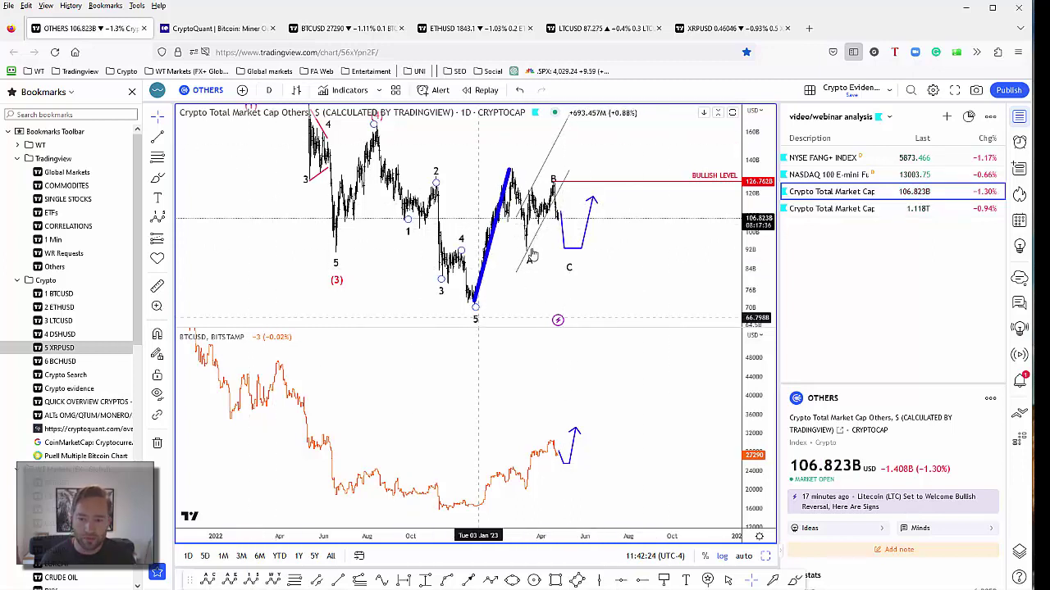
{"action": "key", "text": "ctrl+z"}
Trace waves A and B with the lower channel line on the Others chart, and undo the strokes
{"action": "scroll", "coordinate": [542, 266], "scroll_direction": "up", "scroll_amount": 3}
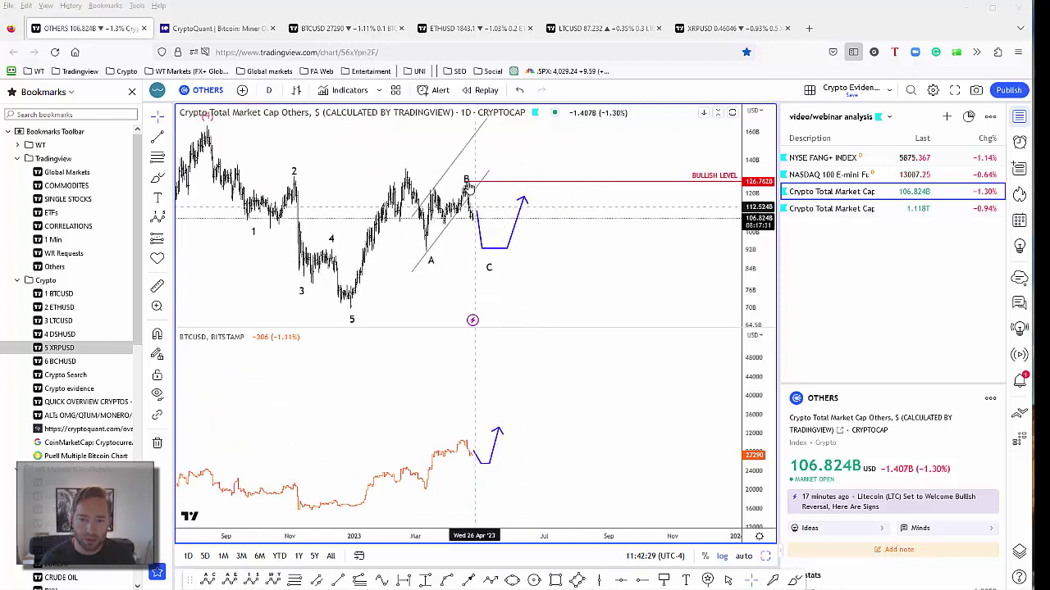
{"action": "mouse_move", "coordinate": [407, 171]}
{"action": "left_mouse_down"}
{"action": "mouse_move", "coordinate": [428, 255]}
{"action": "mouse_move", "coordinate": [435, 190]}
{"action": "mouse_move", "coordinate": [447, 218]}
{"action": "mouse_move", "coordinate": [469, 187]}
{"action": "mouse_move", "coordinate": [411, 282]}
{"action": "left_mouse_up"}
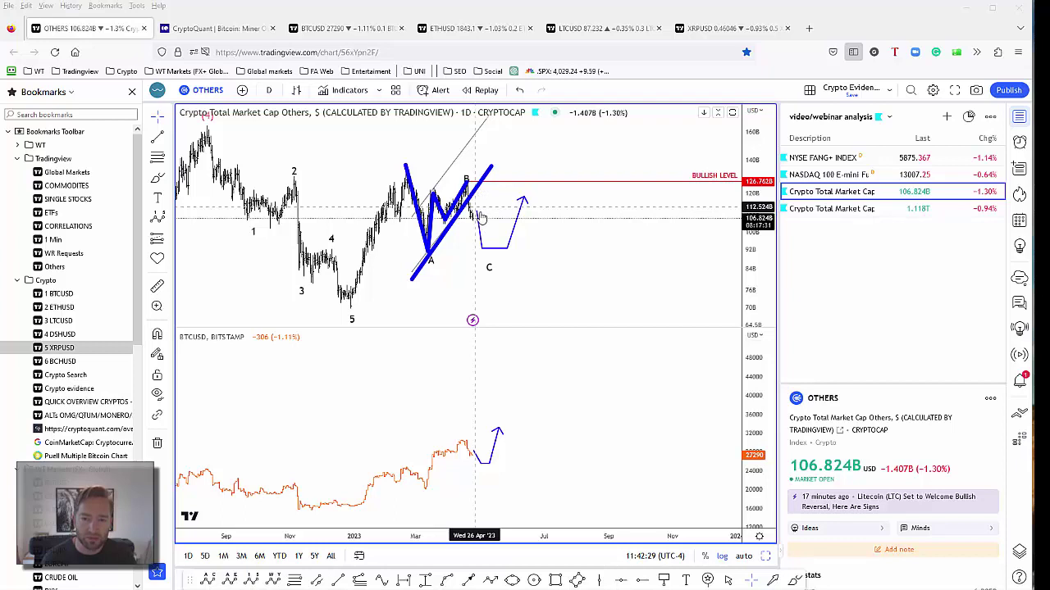
{"action": "key", "text": "ctrl+z"}
{"action": "key", "text": "ctrl+z"}
Mark the support zone at the wave A low and trace the advance and A-B-C correction with a projected rally arrow
{"action": "left_click_drag", "start_coordinate": [426, 250], "coordinate": [541, 250]}
{"action": "left_click_drag", "start_coordinate": [424, 246], "coordinate": [551, 251]}
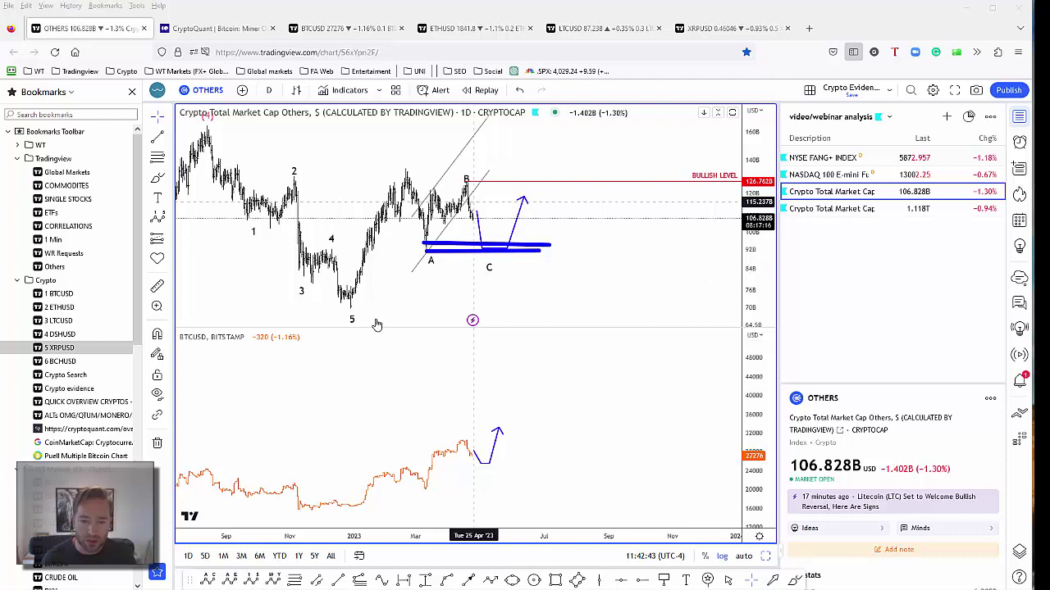
{"action": "mouse_move", "coordinate": [350, 304]}
{"action": "left_mouse_down"}
{"action": "mouse_move", "coordinate": [406, 178]}
{"action": "mouse_move", "coordinate": [429, 244]}
{"action": "left_mouse_up"}
{"action": "mouse_move", "coordinate": [473, 187]}
{"action": "left_mouse_down"}
{"action": "mouse_move", "coordinate": [466, 182]}
{"action": "mouse_move", "coordinate": [488, 248]}
{"action": "mouse_move", "coordinate": [591, 124]}
{"action": "mouse_move", "coordinate": [594, 154]}
{"action": "left_mouse_up"}
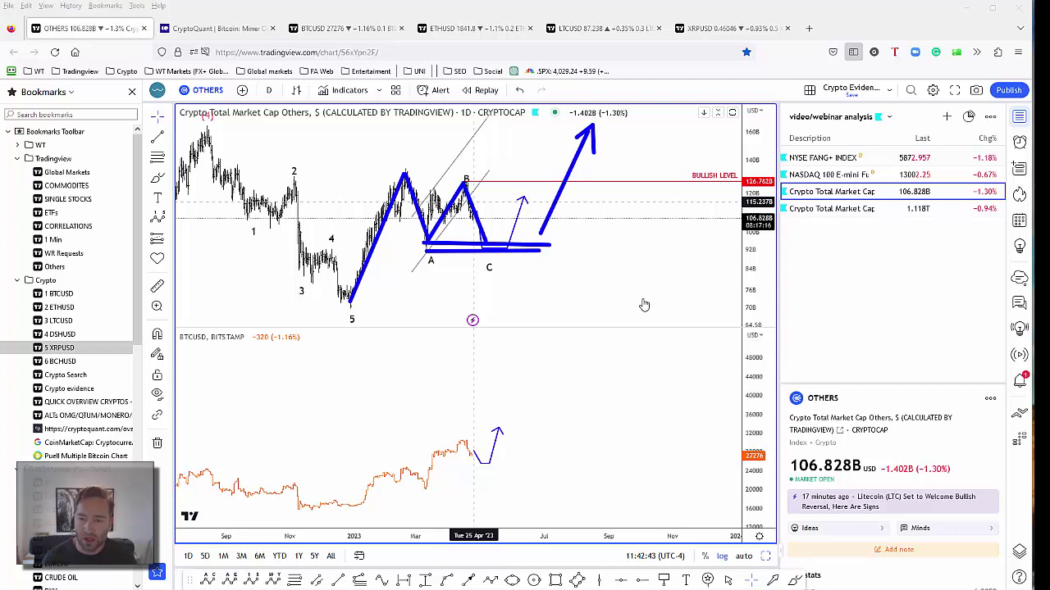
Compare the Crypto Total Market Cap chart with the Others chart, ending on Crypto Total Market Cap
{"action": "left_click", "coordinate": [838, 210]}
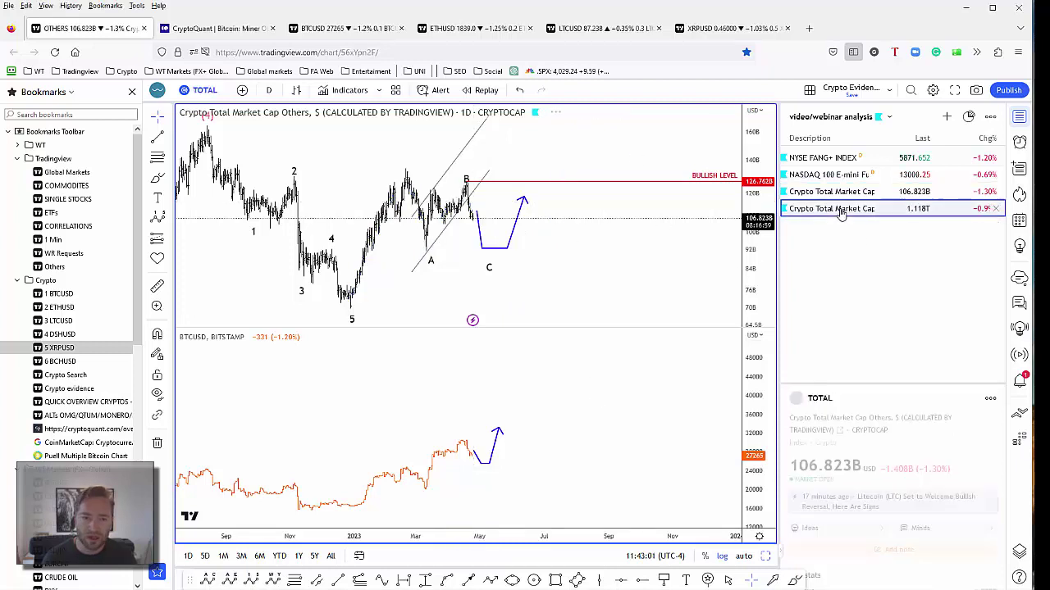
{"action": "left_click_drag", "start_coordinate": [558, 263], "coordinate": [577, 264]}
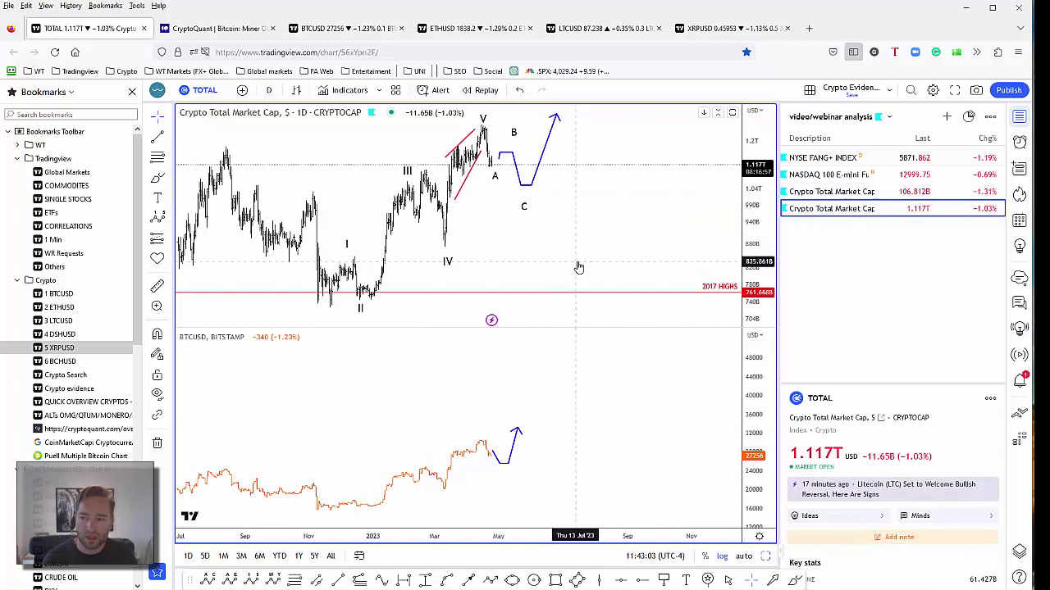
{"action": "left_click", "coordinate": [832, 195]}
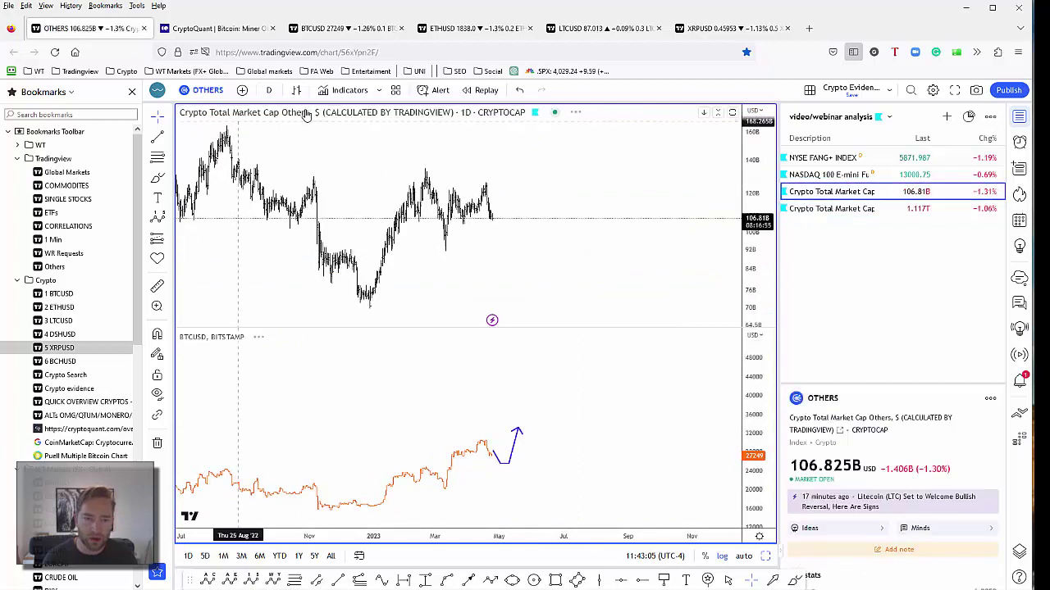
{"action": "left_click", "coordinate": [836, 210]}
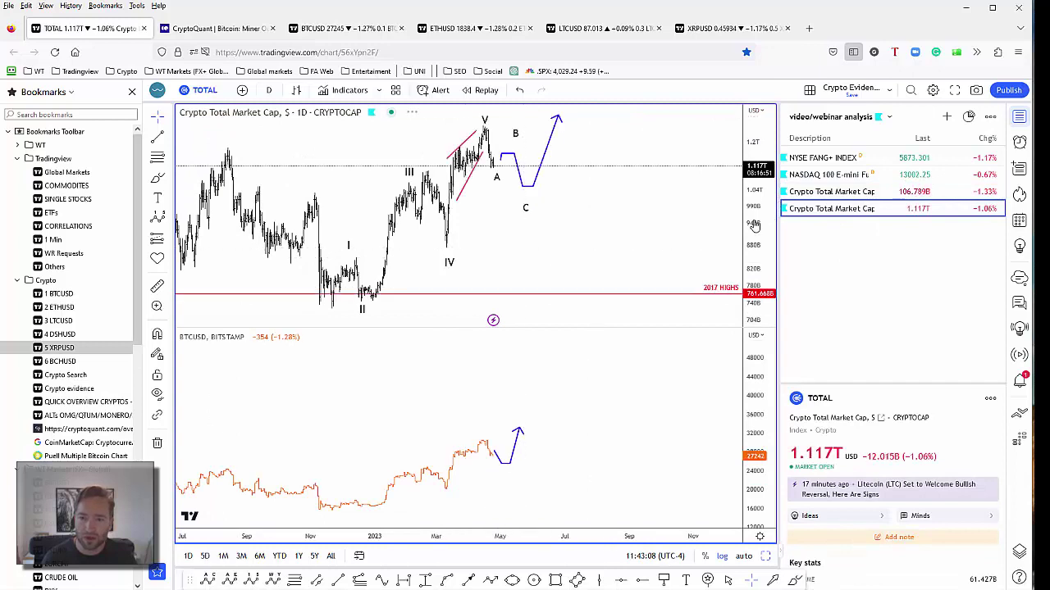
Trace waves I to V on the Crypto Total Market Cap chart and the projected A-B-C decline that follows
{"action": "mouse_move", "coordinate": [324, 281]}
{"action": "left_mouse_down"}
{"action": "mouse_move", "coordinate": [358, 248]}
{"action": "mouse_move", "coordinate": [363, 275]}
{"action": "mouse_move", "coordinate": [427, 191]}
{"action": "mouse_move", "coordinate": [414, 188]}
{"action": "mouse_move", "coordinate": [447, 240]}
{"action": "mouse_move", "coordinate": [487, 162]}
{"action": "left_mouse_up"}
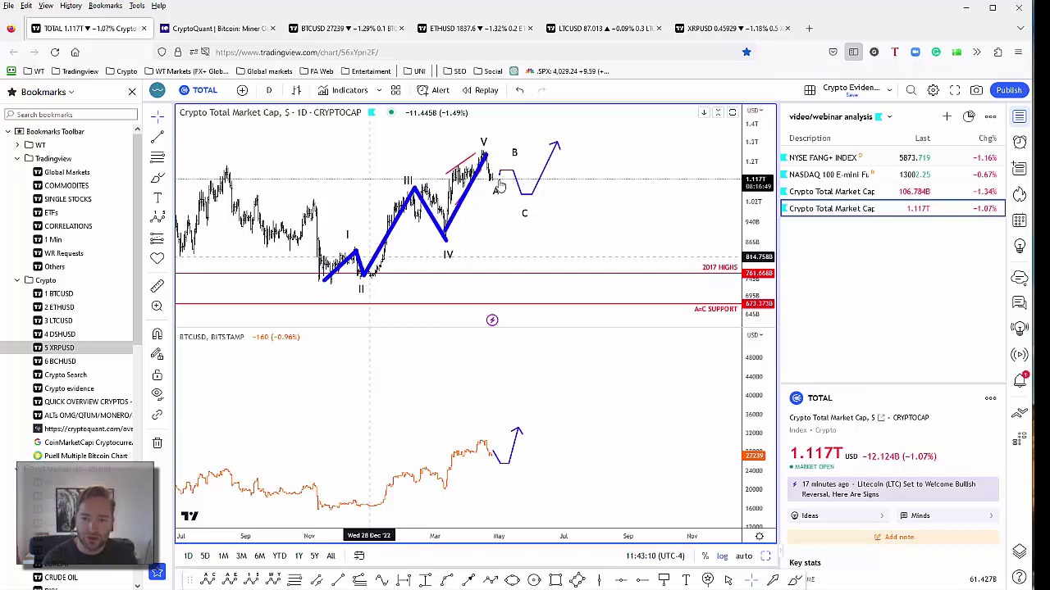
{"action": "mouse_move", "coordinate": [491, 179]}
{"action": "left_mouse_down"}
{"action": "mouse_move", "coordinate": [507, 180]}
{"action": "mouse_move", "coordinate": [517, 197]}
{"action": "left_mouse_up"}
Sketch a generic five-wave advance, a correction and a rally arrow in the empty area beside the price, and clear the markup
{"action": "mouse_move", "coordinate": [564, 246]}
{"action": "left_mouse_down"}
{"action": "mouse_move", "coordinate": [643, 123]}
{"action": "mouse_move", "coordinate": [647, 157]}
{"action": "left_mouse_up"}
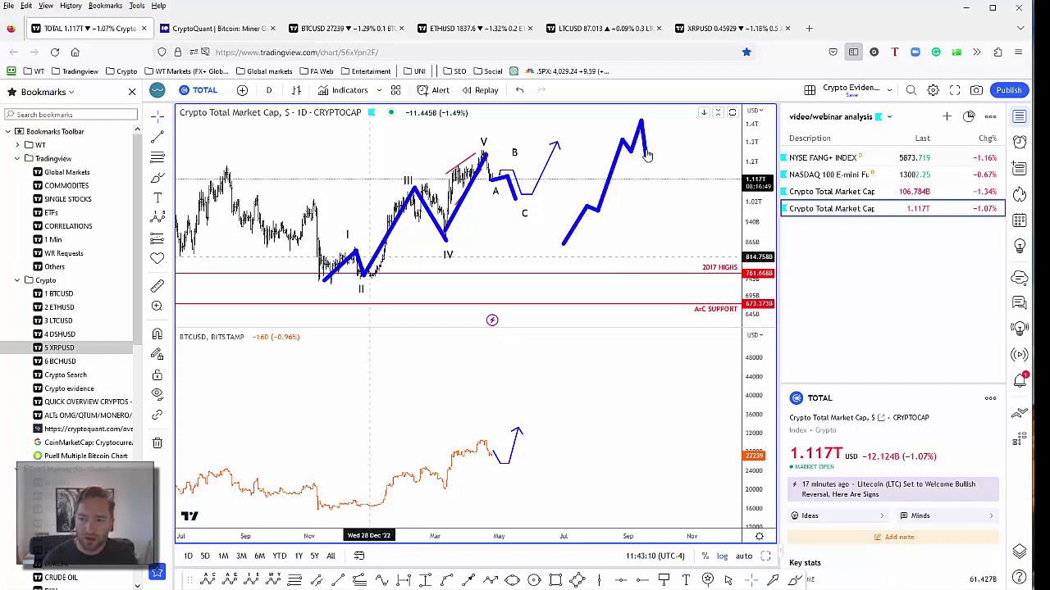
{"action": "mouse_move", "coordinate": [656, 150]}
{"action": "left_mouse_down"}
{"action": "mouse_move", "coordinate": [661, 138]}
{"action": "mouse_move", "coordinate": [668, 188]}
{"action": "left_mouse_up"}
{"action": "mouse_move", "coordinate": [671, 185]}
{"action": "left_mouse_down"}
{"action": "mouse_move", "coordinate": [689, 178]}
{"action": "mouse_move", "coordinate": [723, 120]}
{"action": "mouse_move", "coordinate": [727, 129]}
{"action": "left_mouse_up"}
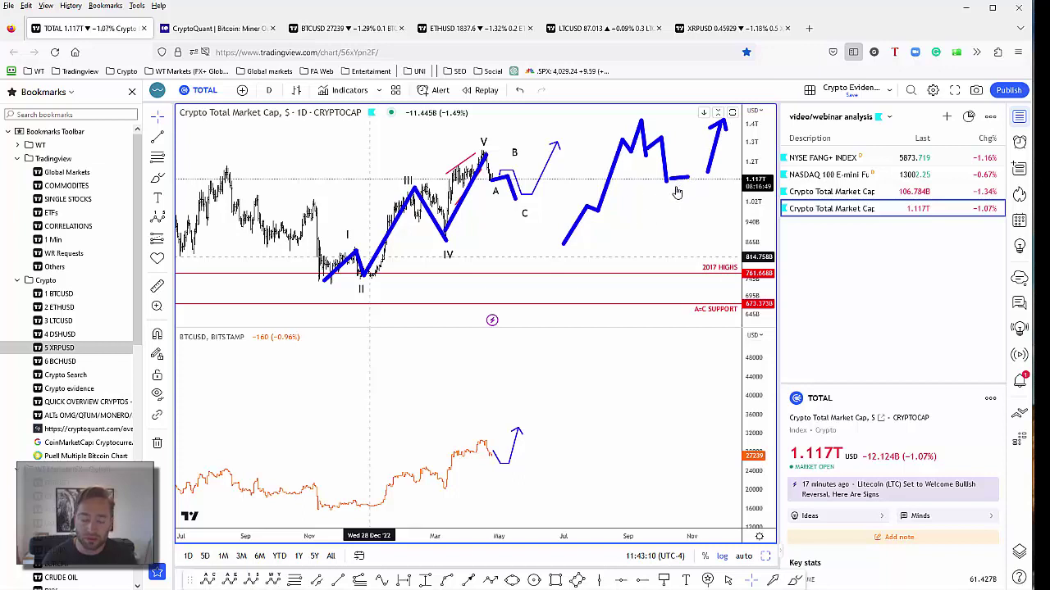
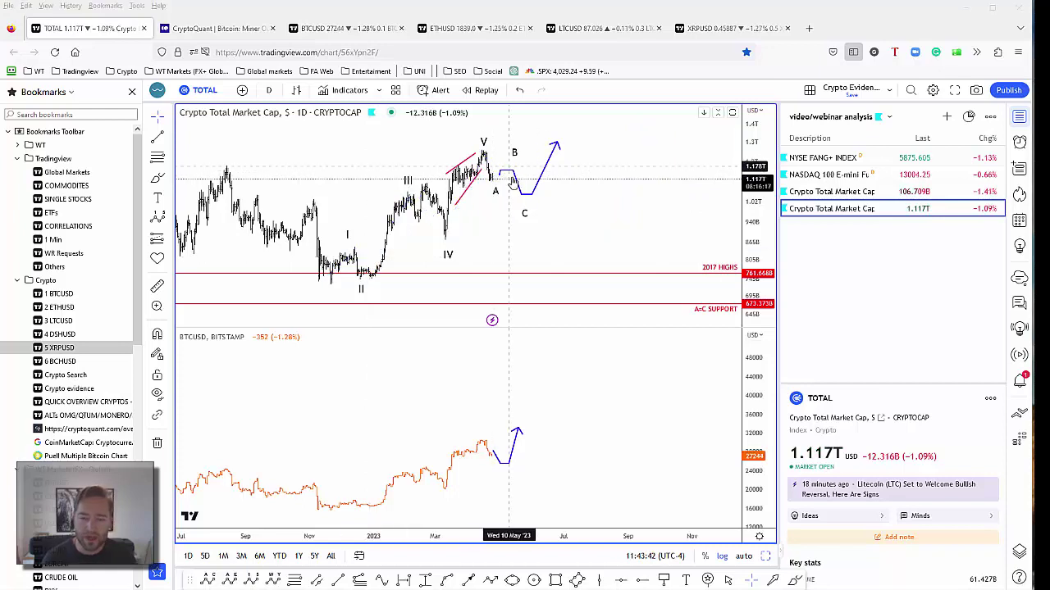
{"action": "left_click", "coordinate": [603, 168]}
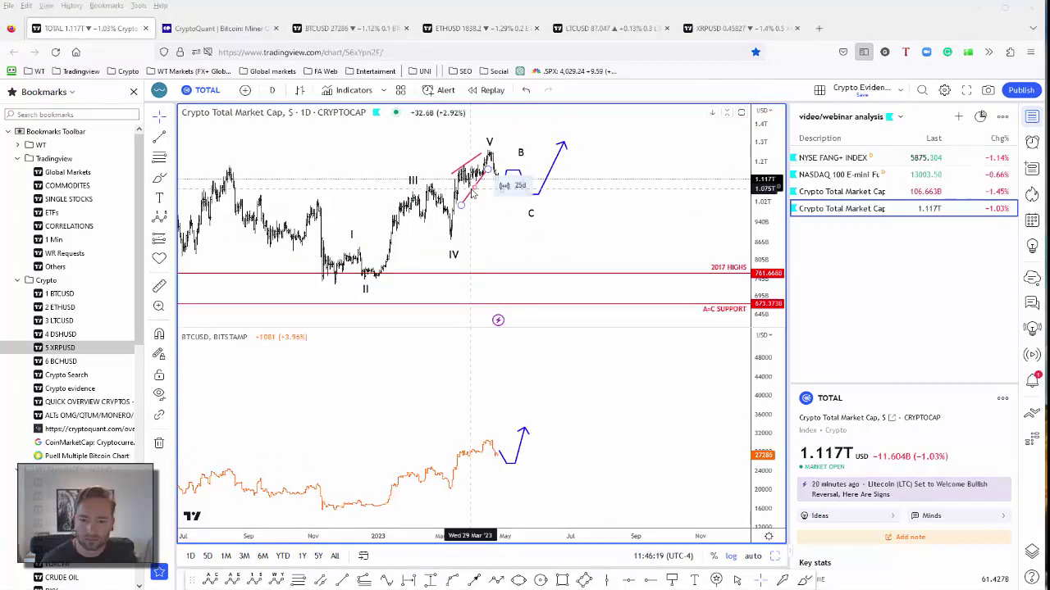
Switch to CryptoQuant and examine Bitcoin's Miner Outflow (Total) against price, especially in April 2023
{"action": "left_click", "coordinate": [187, 26]}
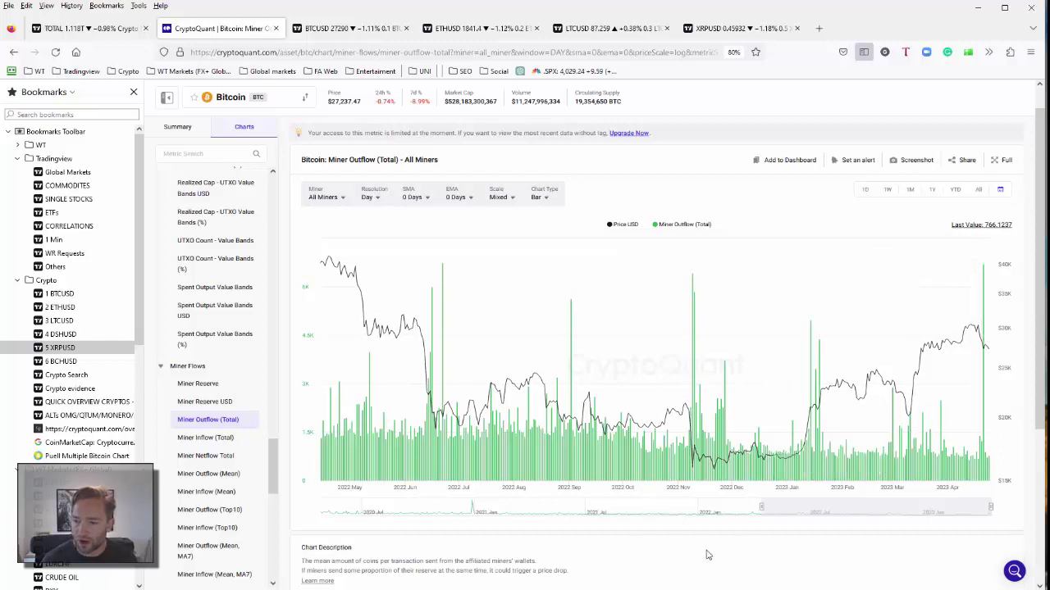
{"action": "scroll", "coordinate": [733, 557], "scroll_direction": "down", "scroll_amount": 1}
{"action": "scroll", "coordinate": [732, 557], "scroll_direction": "down", "scroll_amount": 2}
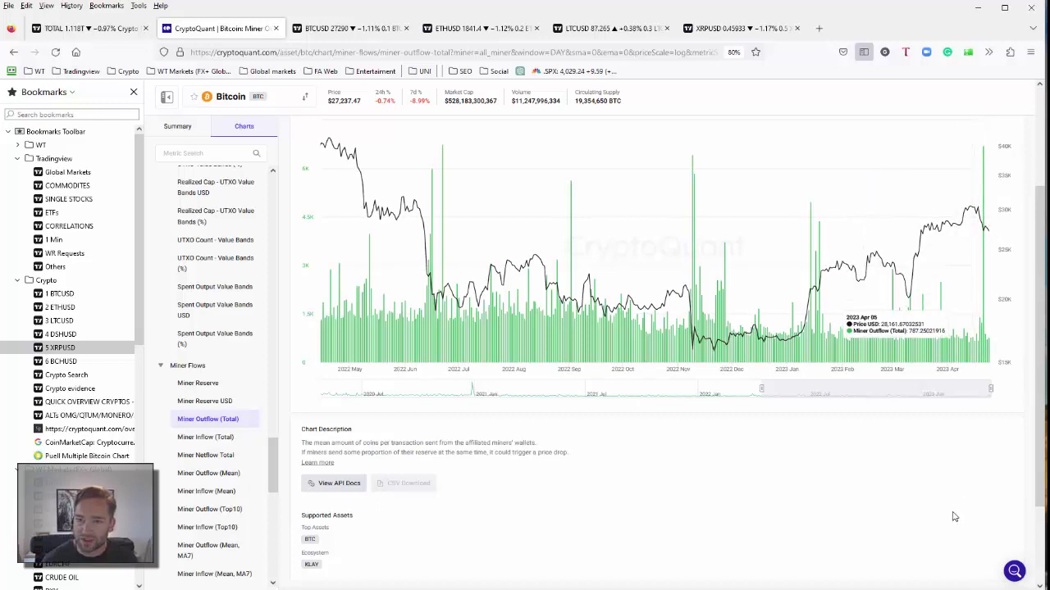
{"action": "scroll", "coordinate": [828, 532], "scroll_direction": "up", "scroll_amount": 2}
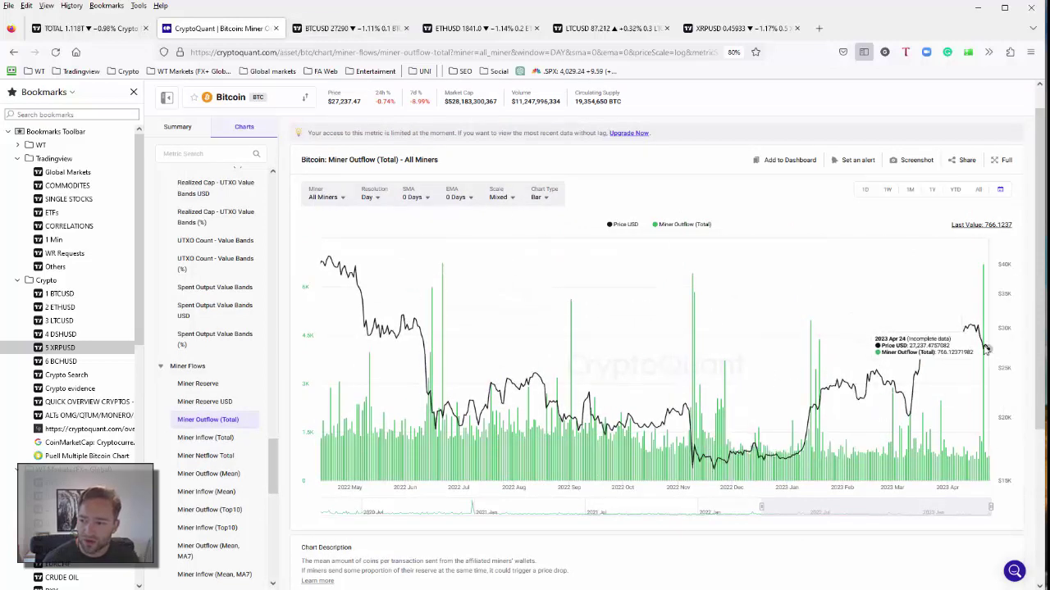
Switch to the BTCUSD chart layout and maximize the daily Bitcoin chart in place of the weekly one
{"action": "left_click", "coordinate": [355, 29]}
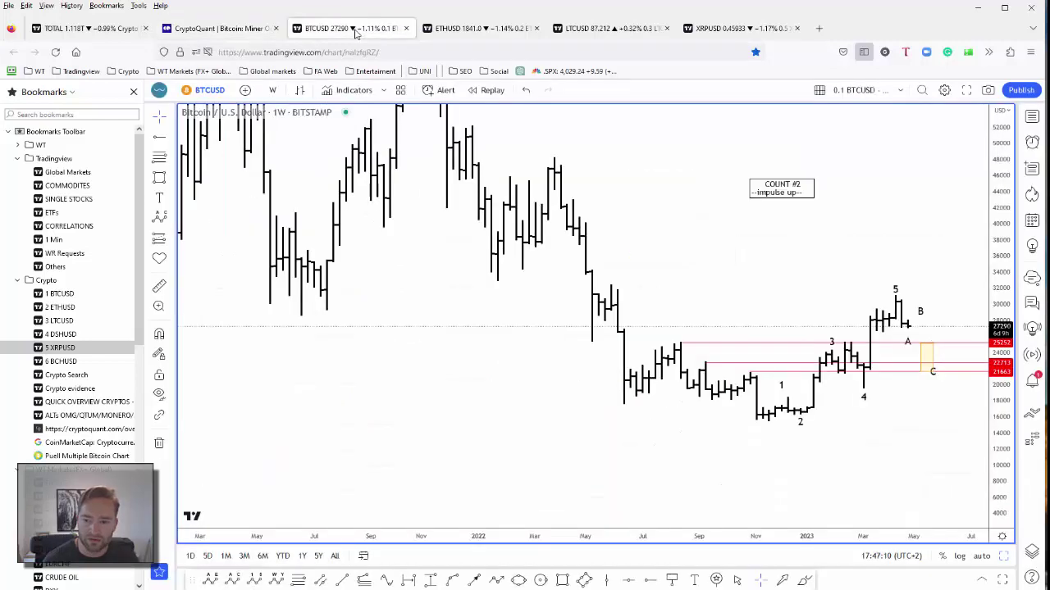
{"action": "left_click", "coordinate": [1002, 556]}
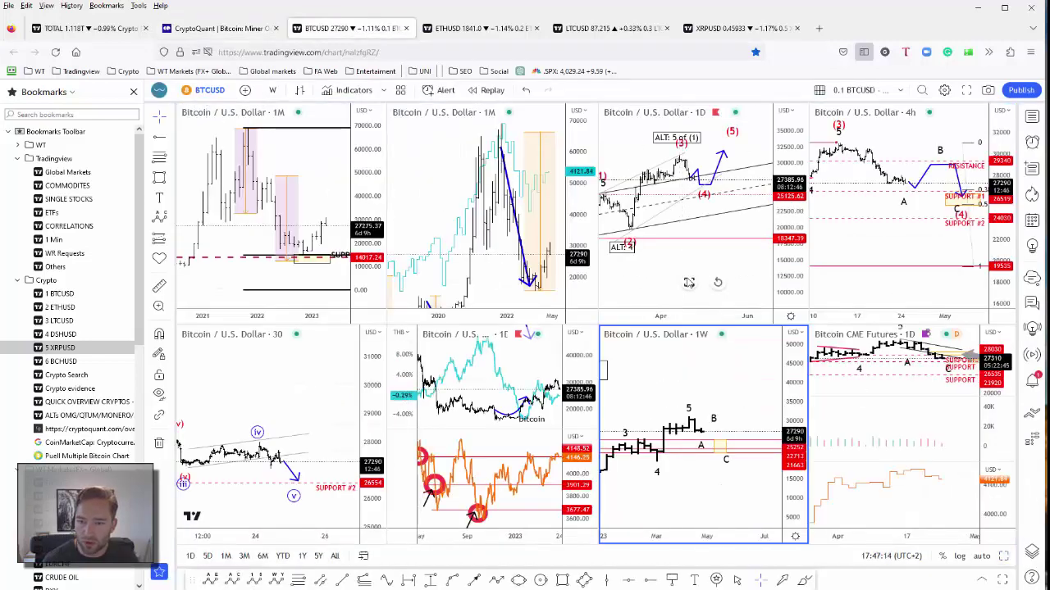
{"action": "left_click", "coordinate": [689, 283]}
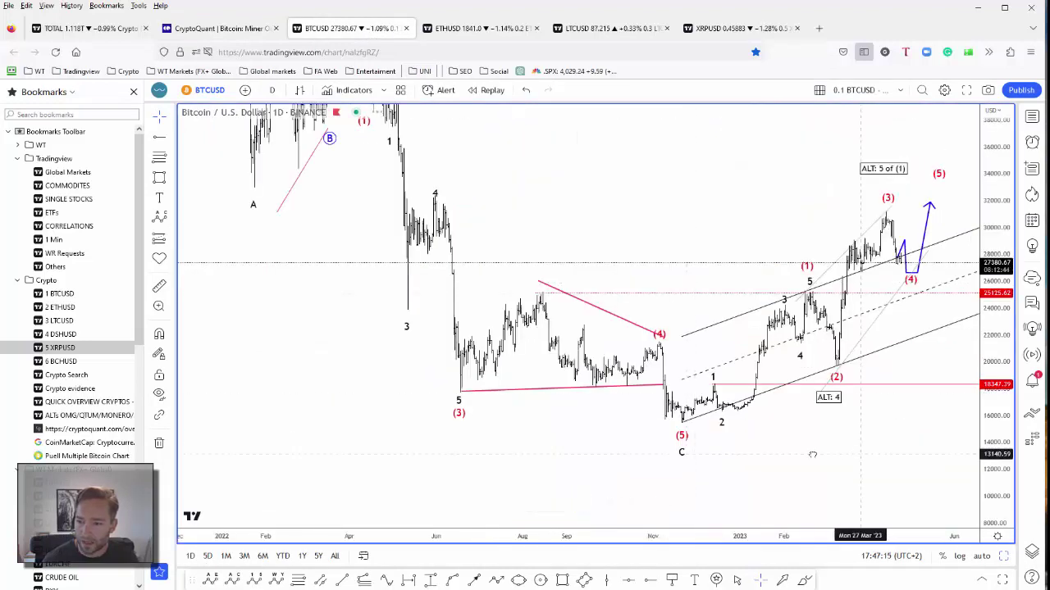
Trace the decline from the wave (3) high on the daily Bitcoin chart, and clear the markup
{"action": "scroll", "coordinate": [684, 281], "scroll_direction": "right", "scroll_amount": 5}
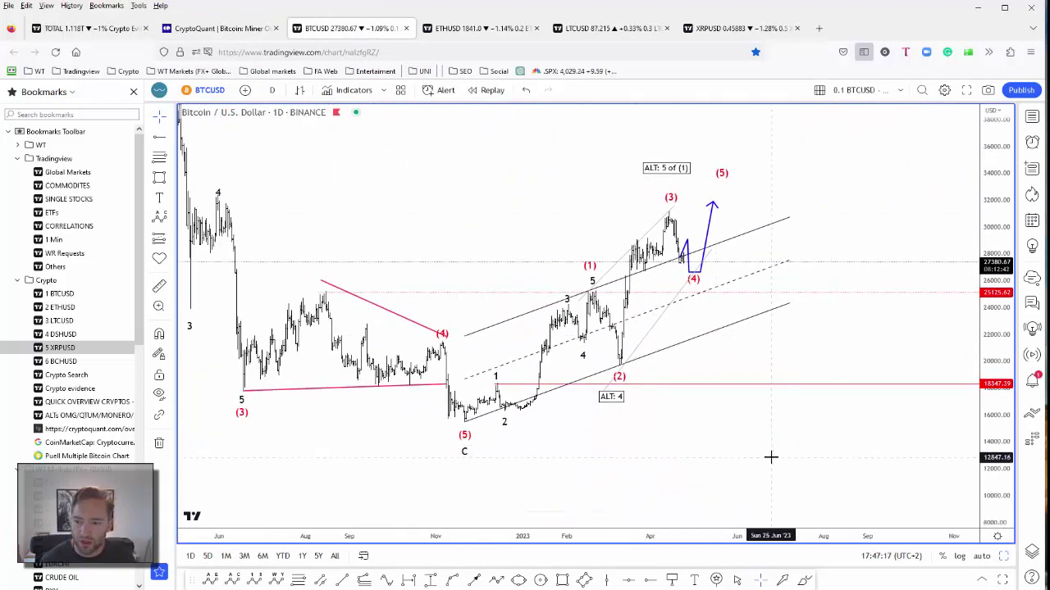
{"action": "scroll", "coordinate": [763, 467], "scroll_direction": "down", "scroll_amount": 2}
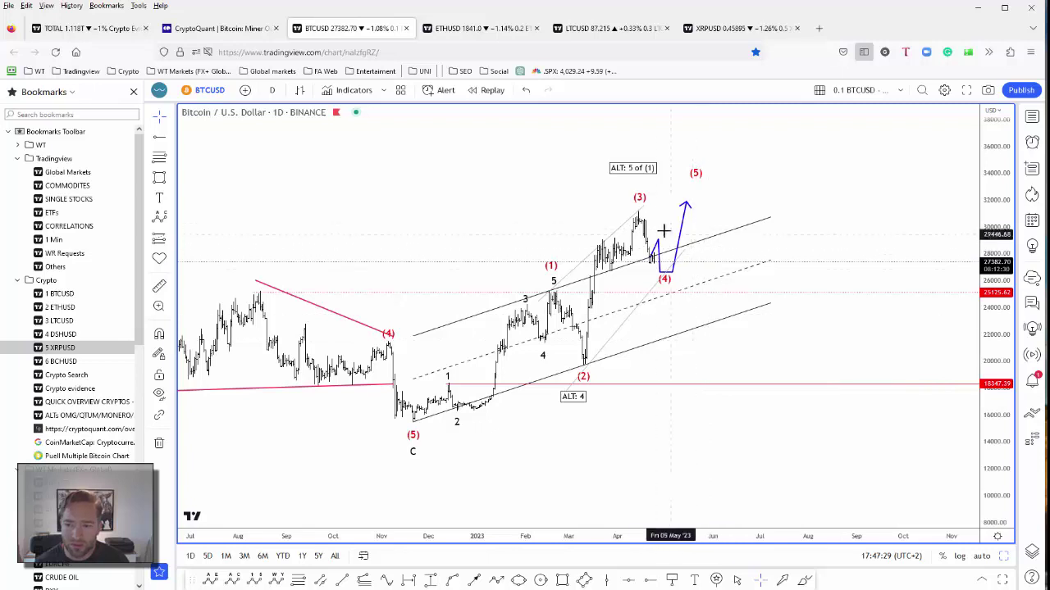
{"action": "left_click_drag", "start_coordinate": [639, 217], "coordinate": [653, 267]}
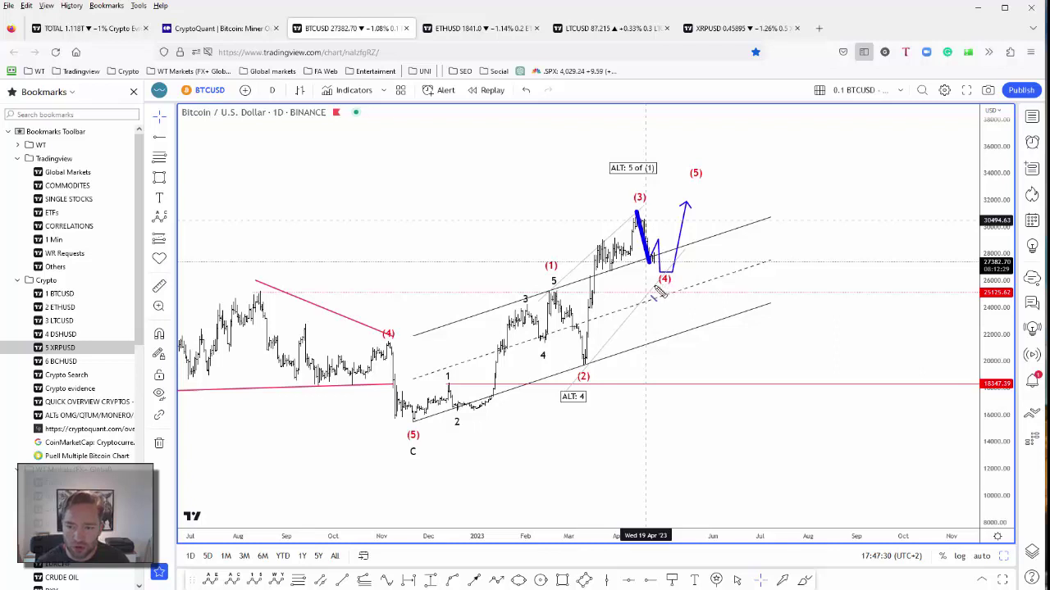
{"action": "key", "text": "ctrl+z"}
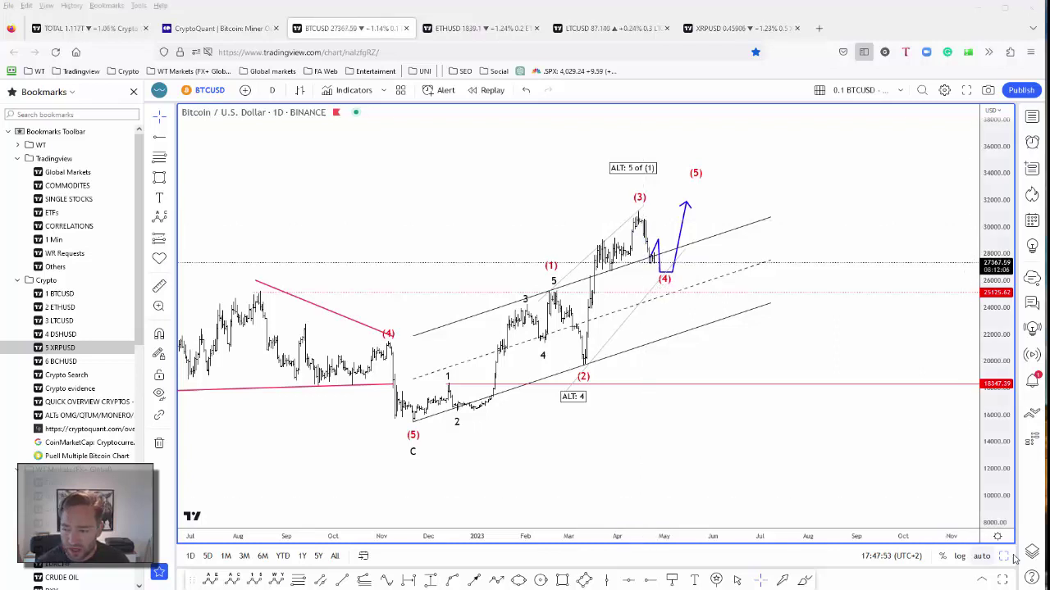
Restore the multi-chart layout and maximize the 4-hour Bitcoin chart in place of the daily one
{"action": "left_click", "coordinate": [1003, 556]}
{"action": "left_click", "coordinate": [902, 248]}
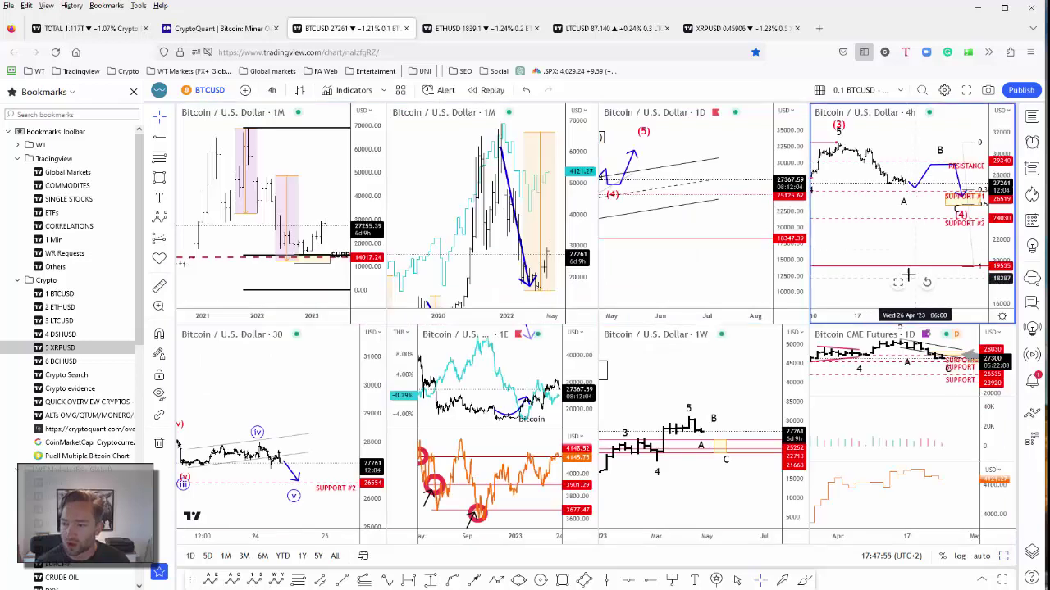
{"action": "key", "text": "alt+Return"}
{"action": "scroll", "coordinate": [885, 375], "scroll_direction": "up", "scroll_amount": 4}
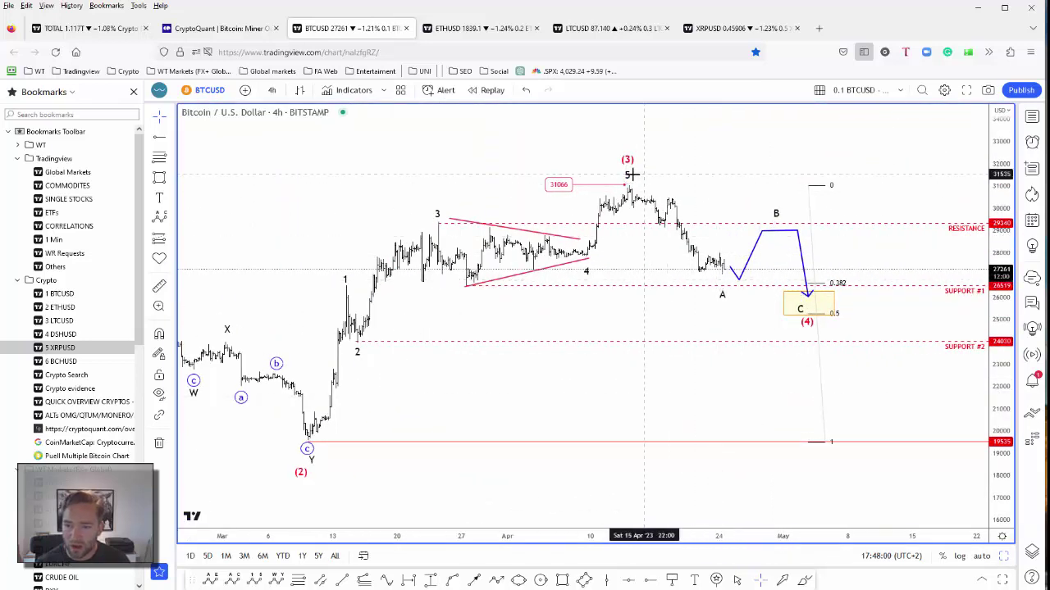
Trace the decline from wave (3), the support line at 26519 and the projected bounce to wave B on the 4-hour Bitcoin chart
{"action": "mouse_move", "coordinate": [623, 187]}
{"action": "left_mouse_down"}
{"action": "mouse_move", "coordinate": [704, 268]}
{"action": "mouse_move", "coordinate": [722, 261]}
{"action": "mouse_move", "coordinate": [730, 281]}
{"action": "left_mouse_up"}
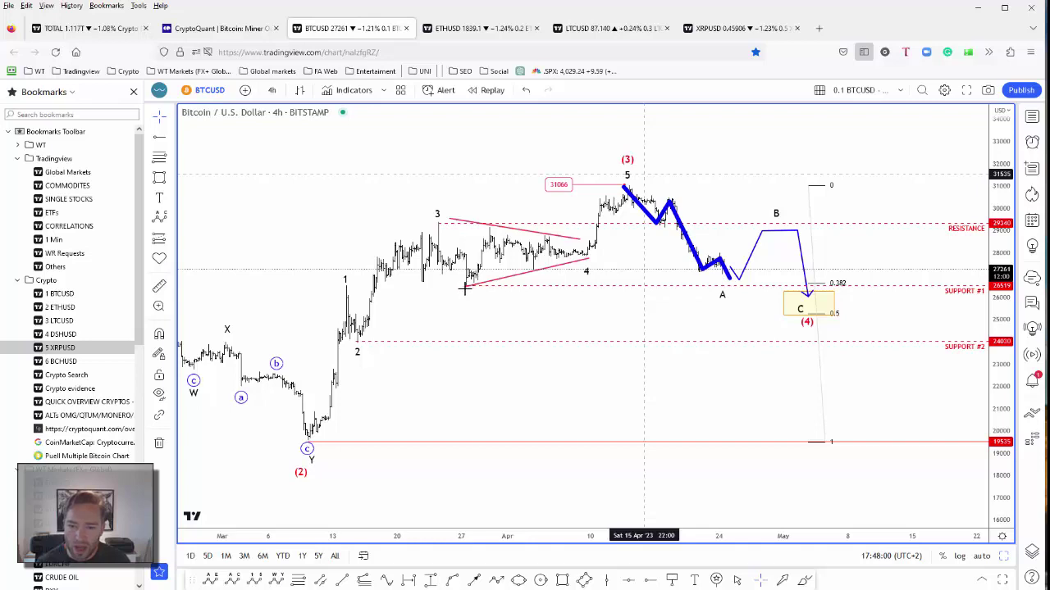
{"action": "left_click_drag", "start_coordinate": [479, 287], "coordinate": [747, 286]}
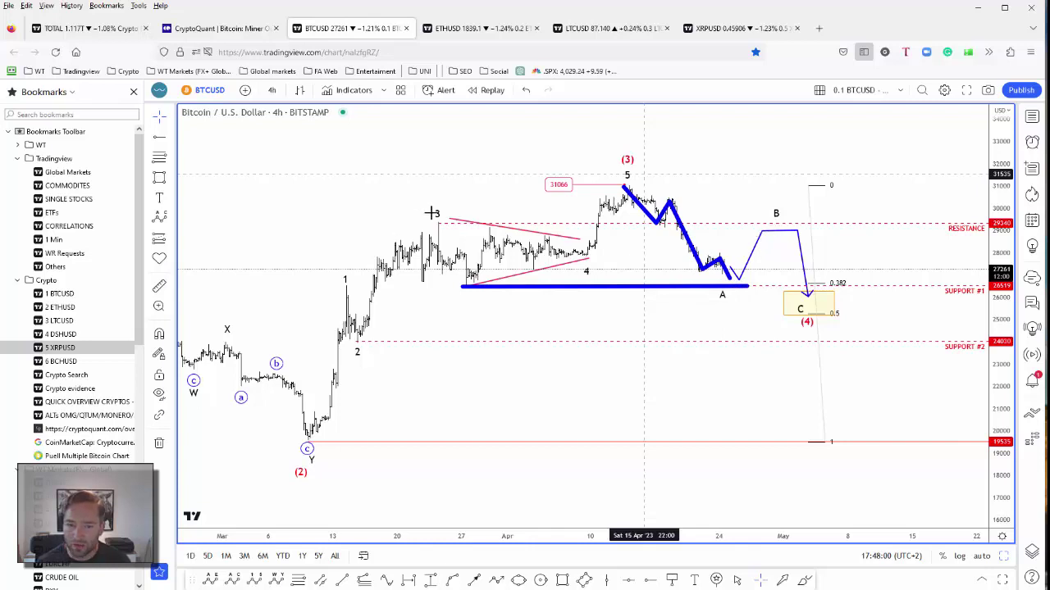
{"action": "mouse_move", "coordinate": [428, 232]}
{"action": "left_mouse_down"}
{"action": "mouse_move", "coordinate": [469, 209]}
{"action": "mouse_move", "coordinate": [494, 220]}
{"action": "left_mouse_up"}
{"action": "left_click_drag", "start_coordinate": [752, 226], "coordinate": [776, 215]}
{"action": "left_click_drag", "start_coordinate": [776, 214], "coordinate": [795, 234]}
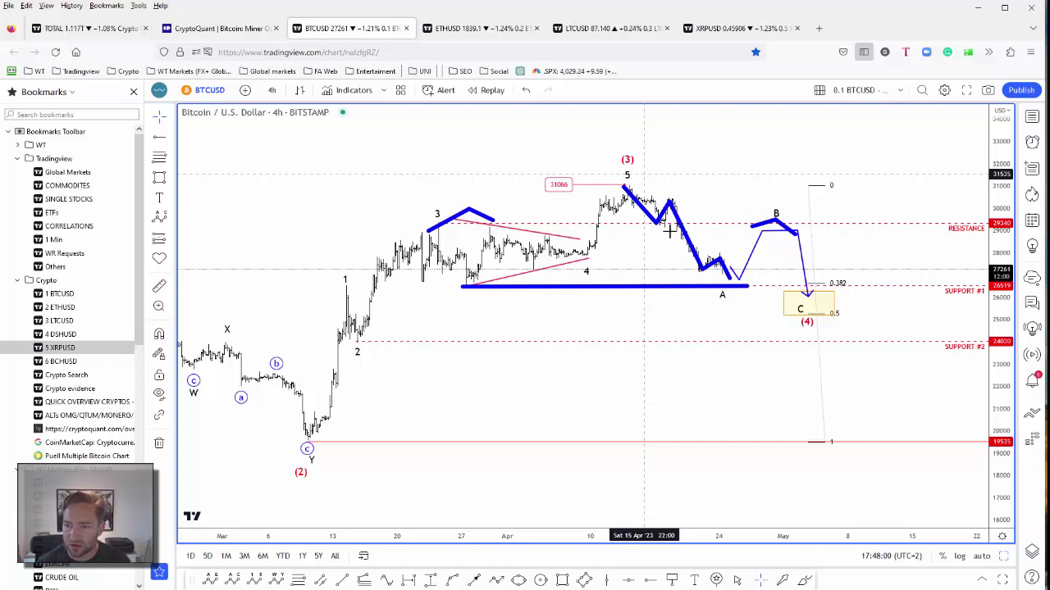
{"action": "left_click_drag", "start_coordinate": [741, 271], "coordinate": [775, 216]}
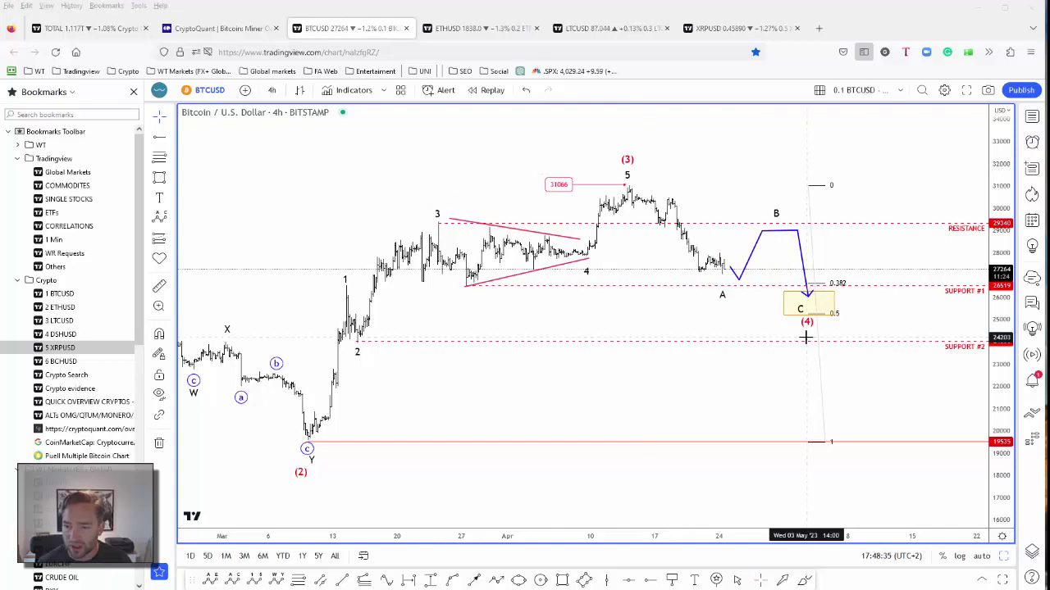
{"action": "scroll", "coordinate": [805, 334], "scroll_direction": "down", "scroll_amount": 3}
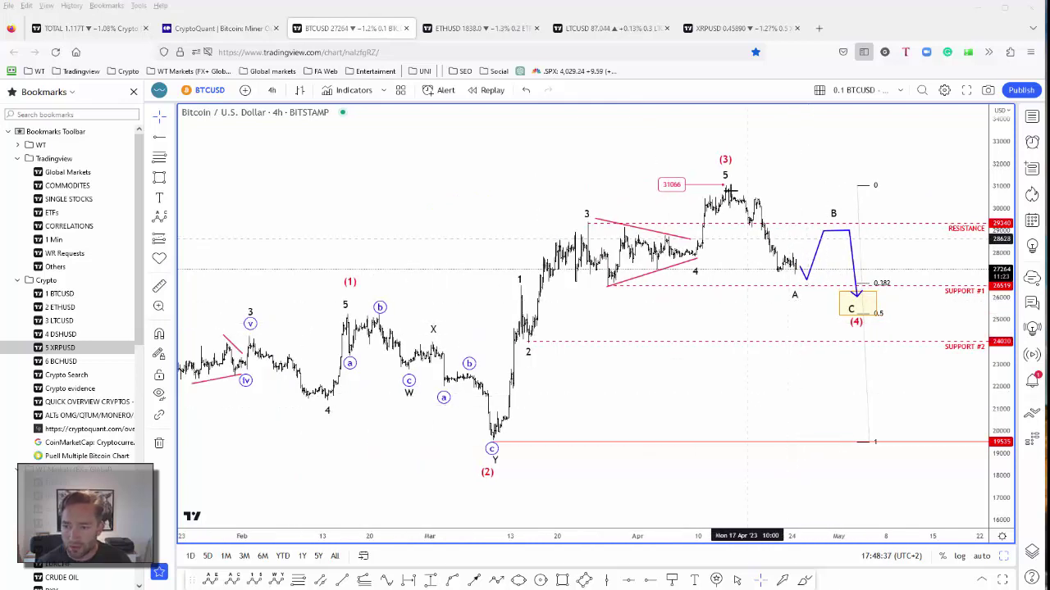
{"action": "left_click_drag", "start_coordinate": [726, 184], "coordinate": [799, 283]}
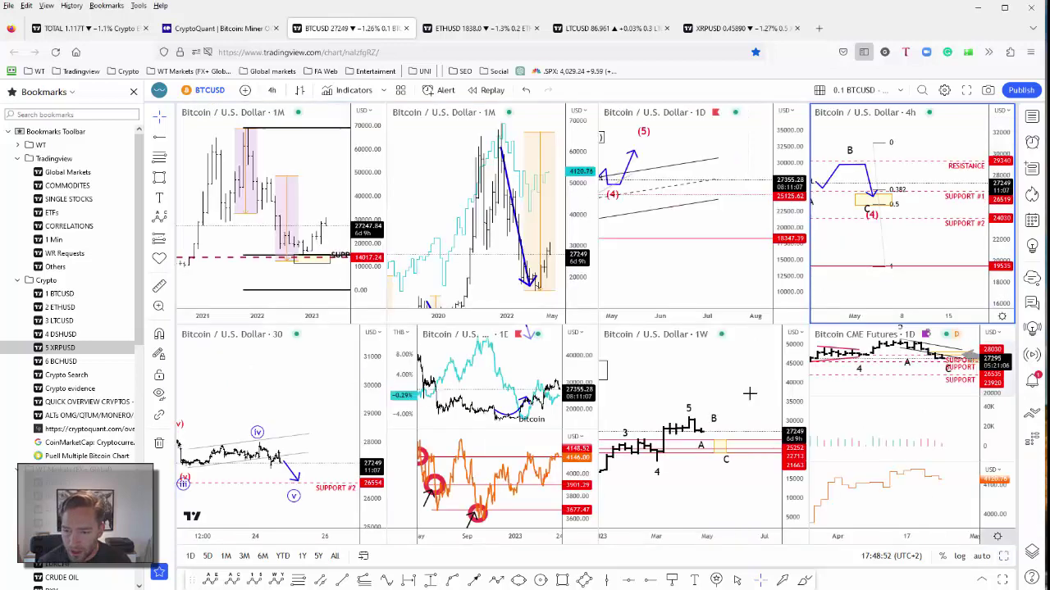
Maximize the weekly Bitcoin chart labelled COUNT #2 and stretch its price scale around the recent advance
{"action": "left_click", "coordinate": [749, 394]}
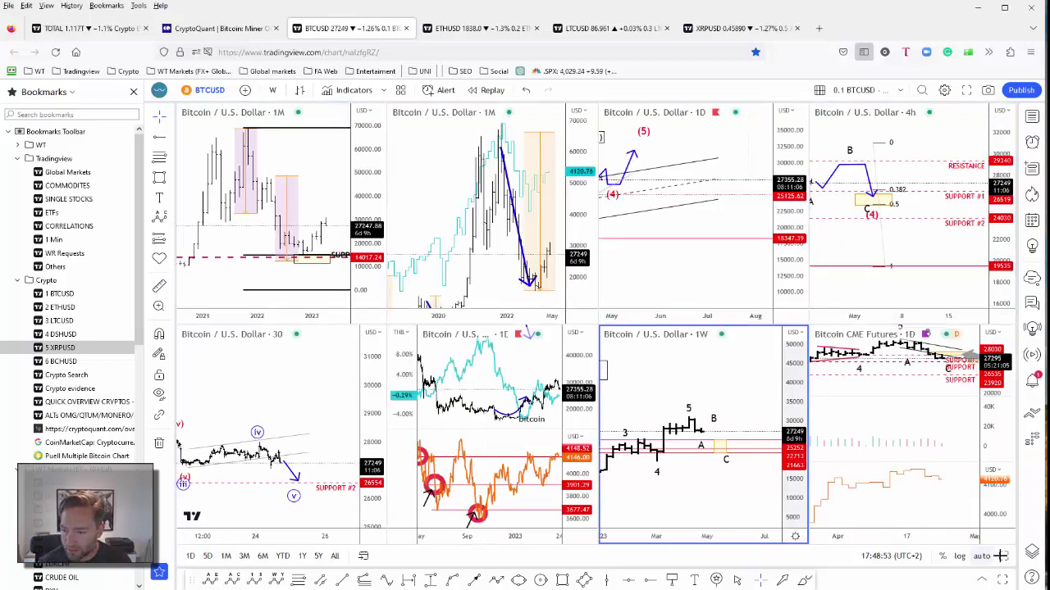
{"action": "key", "text": "alt+Return"}
{"action": "left_click_drag", "start_coordinate": [800, 282], "coordinate": [659, 270]}
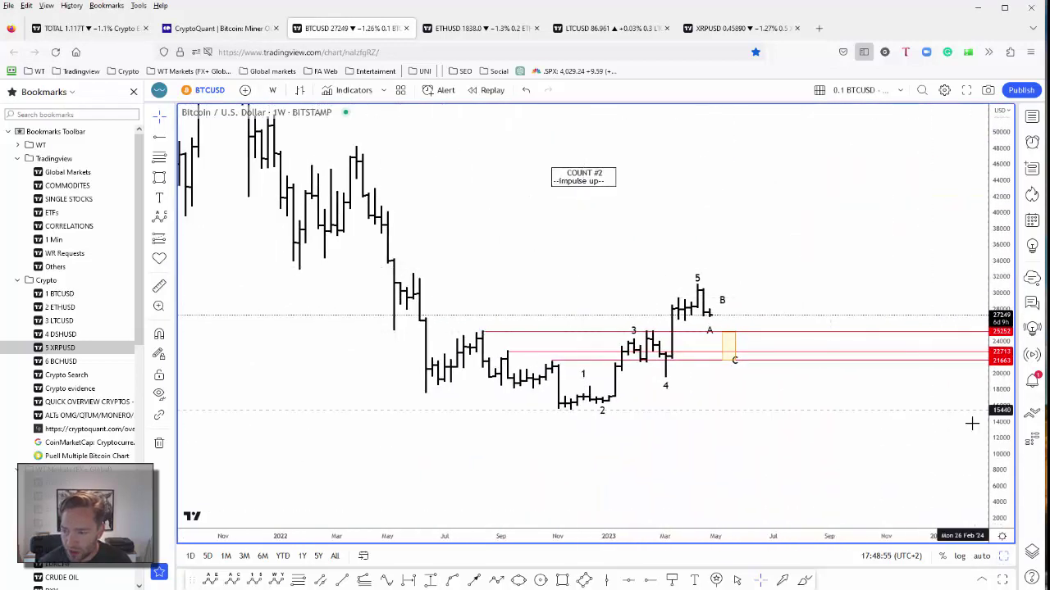
{"action": "left_click_drag", "start_coordinate": [1002, 440], "coordinate": [1002, 410]}
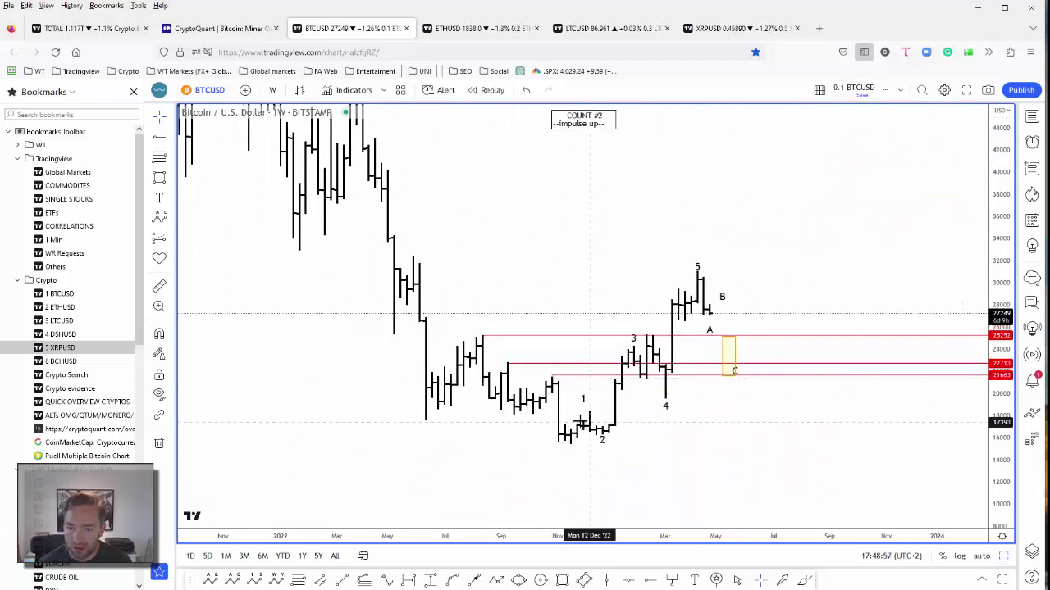
Trace waves 1 to 5 and the projected A-B-C decline on the weekly Bitcoin chart, and clear the markup
{"action": "left_click", "coordinate": [572, 442]}
{"action": "left_click", "coordinate": [593, 413]}
{"action": "left_click", "coordinate": [603, 431]}
{"action": "left_click", "coordinate": [633, 353]}
{"action": "left_click", "coordinate": [666, 383]}
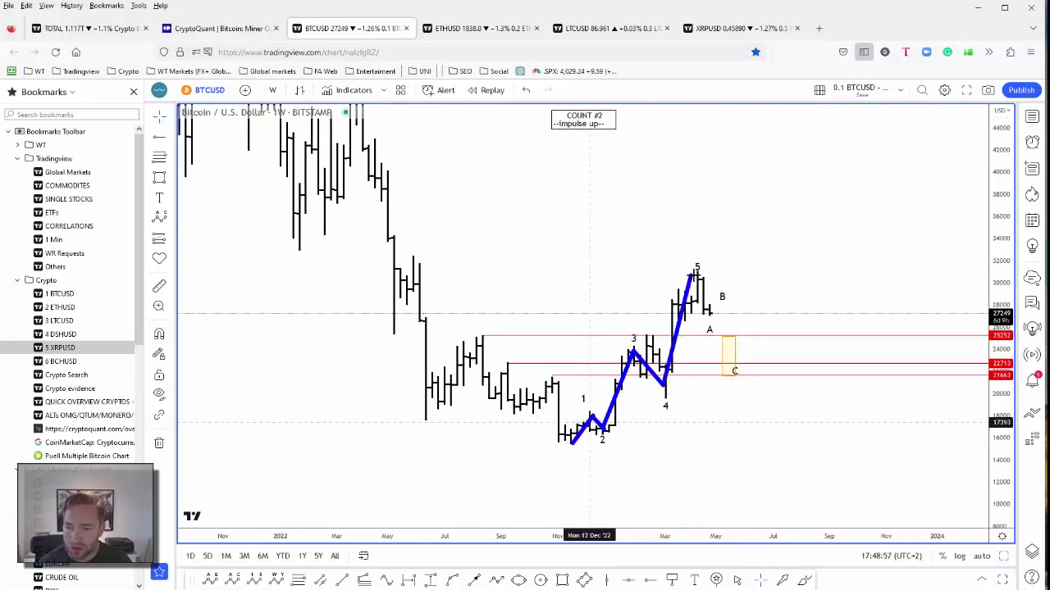
{"action": "left_click", "coordinate": [698, 274]}
{"action": "left_click", "coordinate": [707, 315]}
{"action": "left_click", "coordinate": [735, 310]}
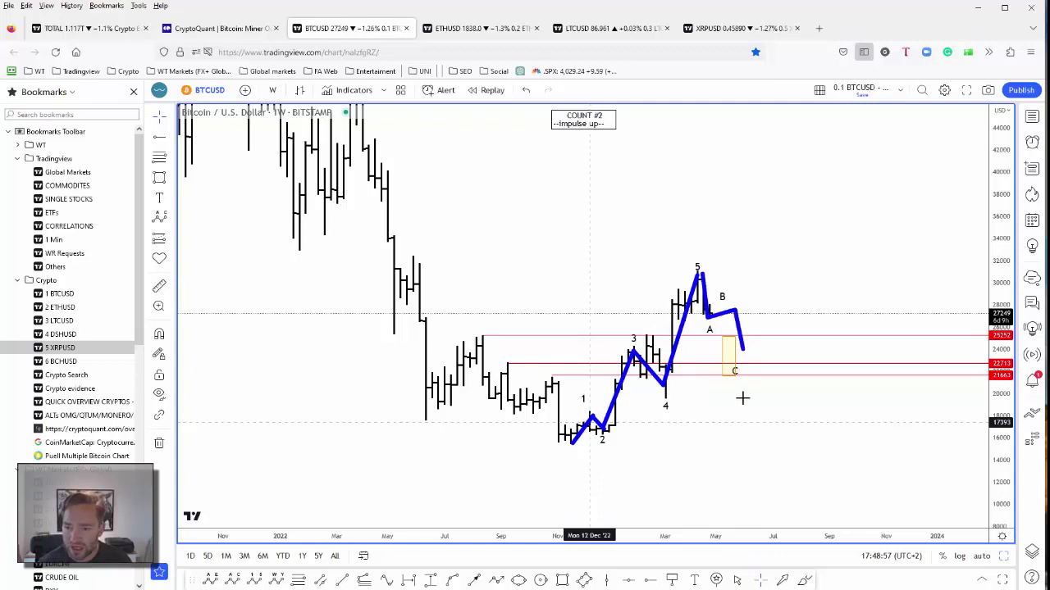
{"action": "key", "text": "Escape"}
Mark the crossing of the 25252 level, an upward arrow and boxes at the edges of the wave C target zone, and clear the markup
{"action": "scroll", "coordinate": [494, 400], "scroll_direction": "up", "scroll_amount": 1}
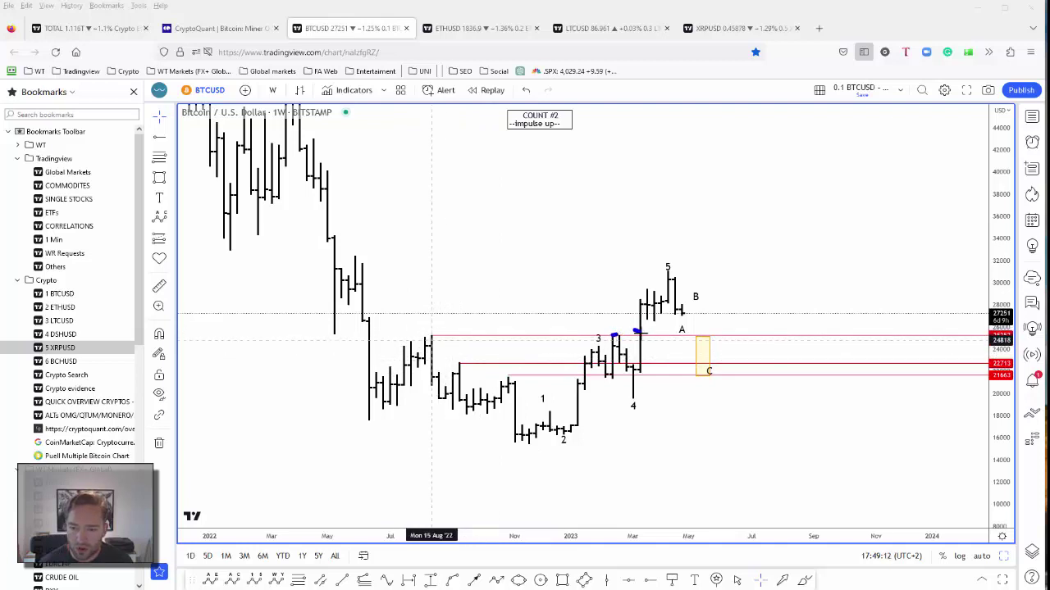
{"action": "mouse_move", "coordinate": [760, 300]}
{"action": "left_mouse_down"}
{"action": "mouse_move", "coordinate": [822, 211]}
{"action": "mouse_move", "coordinate": [818, 243]}
{"action": "left_mouse_up"}
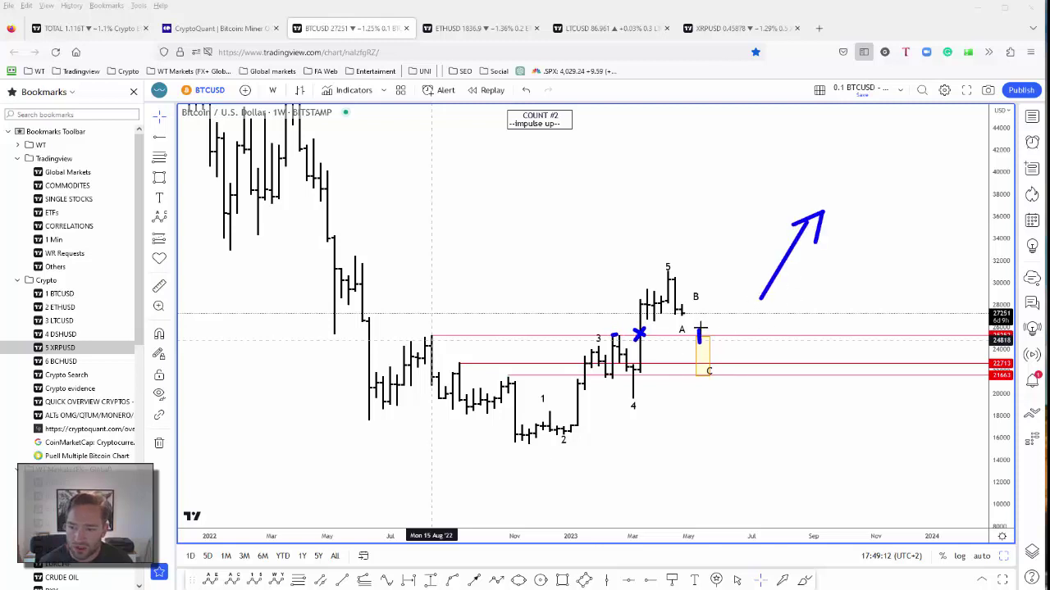
{"action": "mouse_move", "coordinate": [714, 335]}
{"action": "left_mouse_down"}
{"action": "mouse_move", "coordinate": [722, 331]}
{"action": "mouse_move", "coordinate": [703, 360]}
{"action": "mouse_move", "coordinate": [722, 360]}
{"action": "mouse_move", "coordinate": [723, 376]}
{"action": "left_mouse_up"}
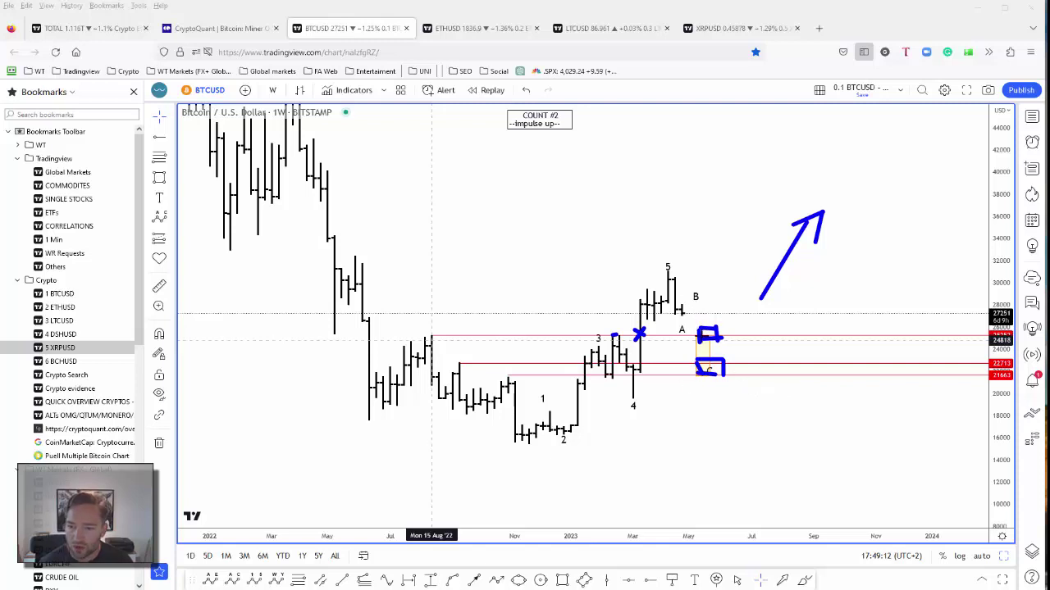
{"action": "mouse_move", "coordinate": [694, 296]}
{"action": "left_mouse_down"}
{"action": "mouse_move", "coordinate": [704, 332]}
{"action": "mouse_move", "coordinate": [740, 239]}
{"action": "left_mouse_up"}
{"action": "key", "text": "e"}
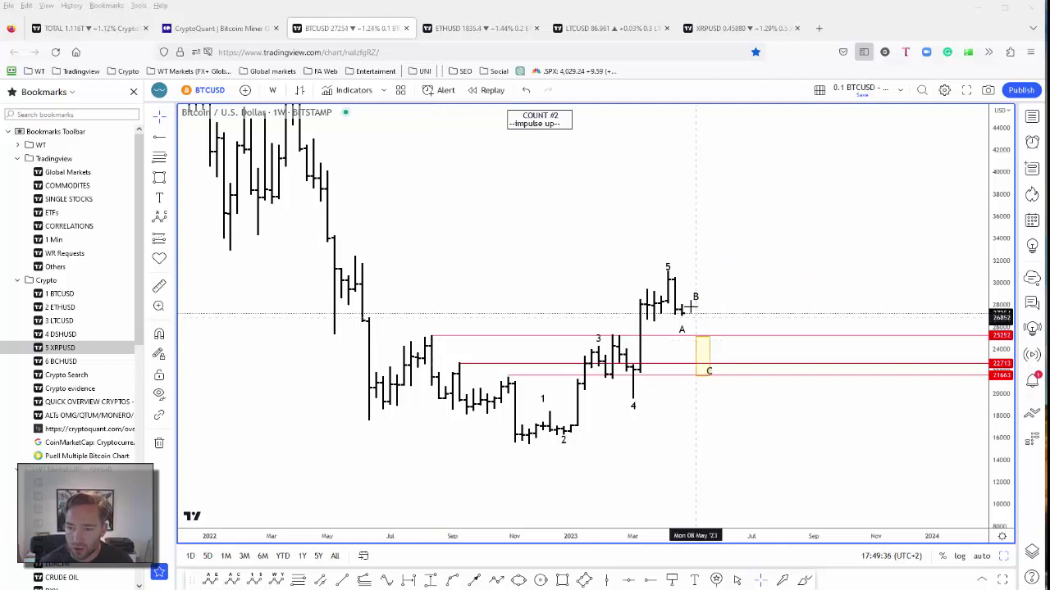
Draw a vertical drop from wave B through the wave C target zone on the weekly Bitcoin chart, and clear it
{"action": "left_click_drag", "start_coordinate": [693, 310], "coordinate": [695, 386]}
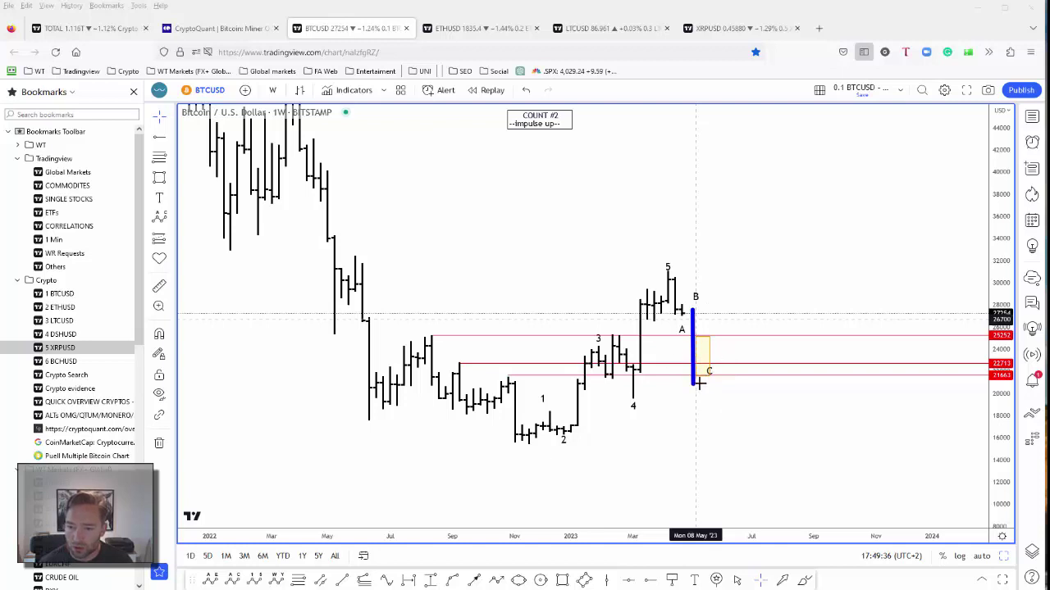
{"action": "left_click_drag", "start_coordinate": [696, 387], "coordinate": [726, 392]}
{"action": "key", "text": "ctrl+z"}
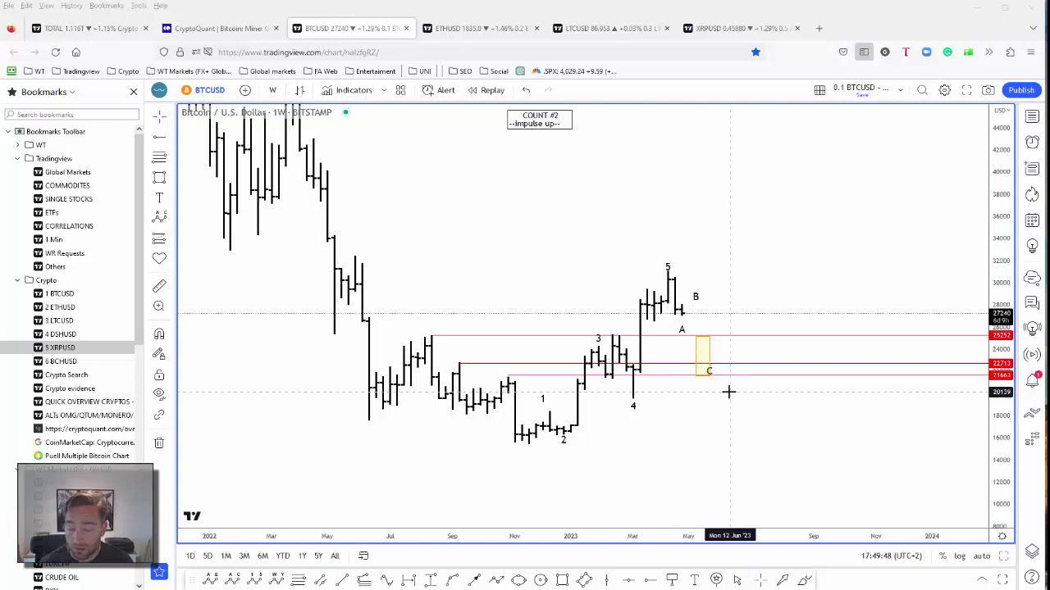
Shift the B label slightly later in time and sketch a short bounce from the latest price towards it
{"action": "mouse_move", "coordinate": [695, 307]}
{"action": "left_mouse_down"}
{"action": "mouse_move", "coordinate": [712, 297]}
{"action": "mouse_move", "coordinate": [689, 300]}
{"action": "left_mouse_up"}
{"action": "left_click", "coordinate": [693, 307]}
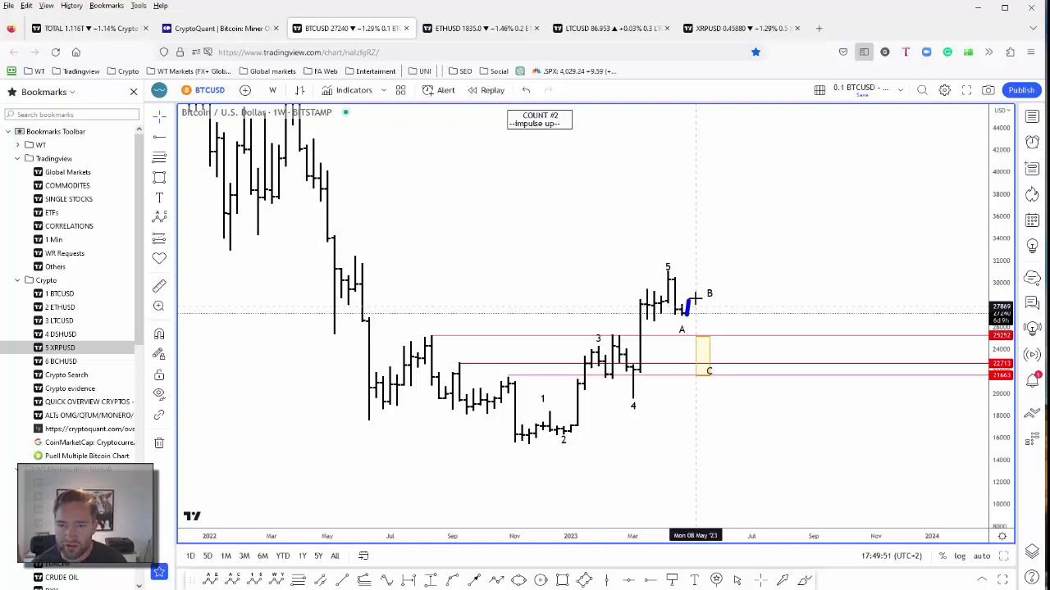
Switch to the ETHUSD layout and trace the decline from the wave (3) high on the daily Ethereum chart
{"action": "left_click", "coordinate": [450, 28]}
{"action": "scroll", "coordinate": [745, 438], "scroll_direction": "right", "scroll_amount": 5}
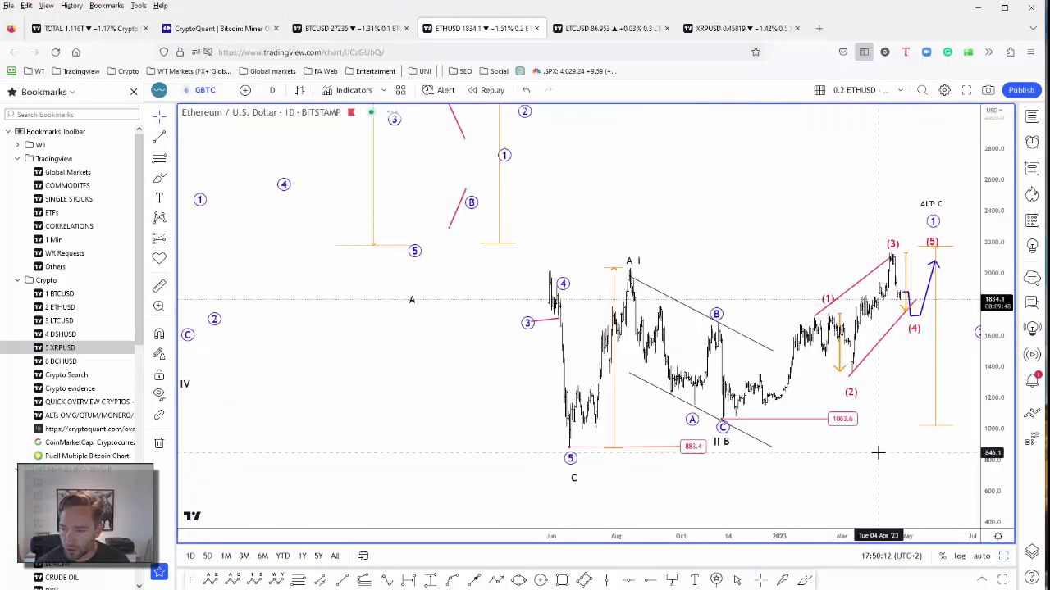
{"action": "scroll", "coordinate": [766, 464], "scroll_direction": "right", "scroll_amount": 5}
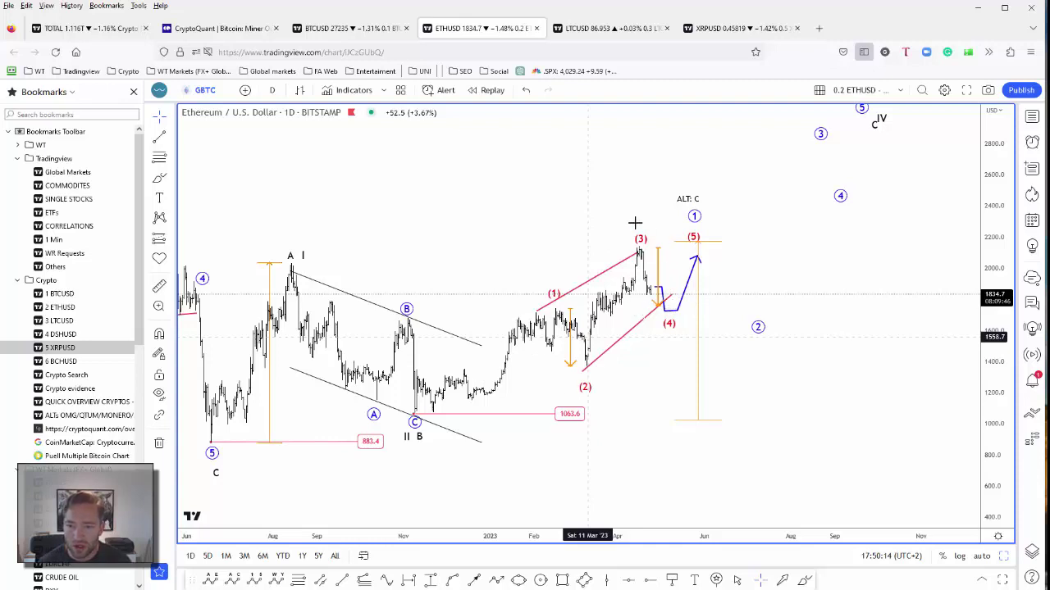
{"action": "mouse_move", "coordinate": [626, 236]}
{"action": "left_mouse_down"}
{"action": "mouse_move", "coordinate": [671, 235]}
{"action": "mouse_move", "coordinate": [649, 302]}
{"action": "left_mouse_up"}
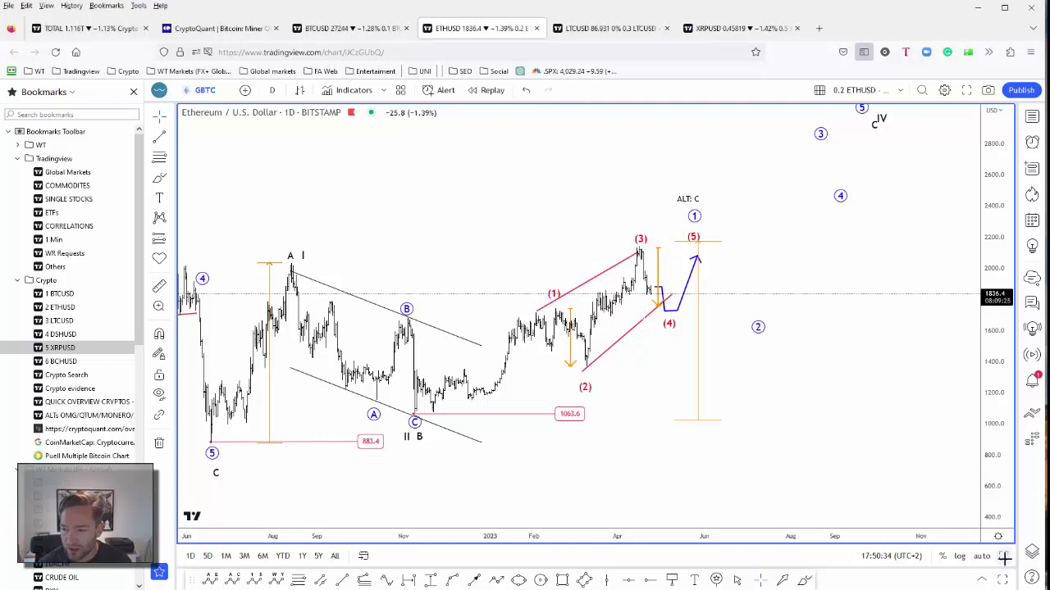
Restore the multi-chart layout and maximize the 4-hour Ethereum chart
{"action": "key", "text": "alt+Return"}
{"action": "left_click", "coordinate": [864, 284]}
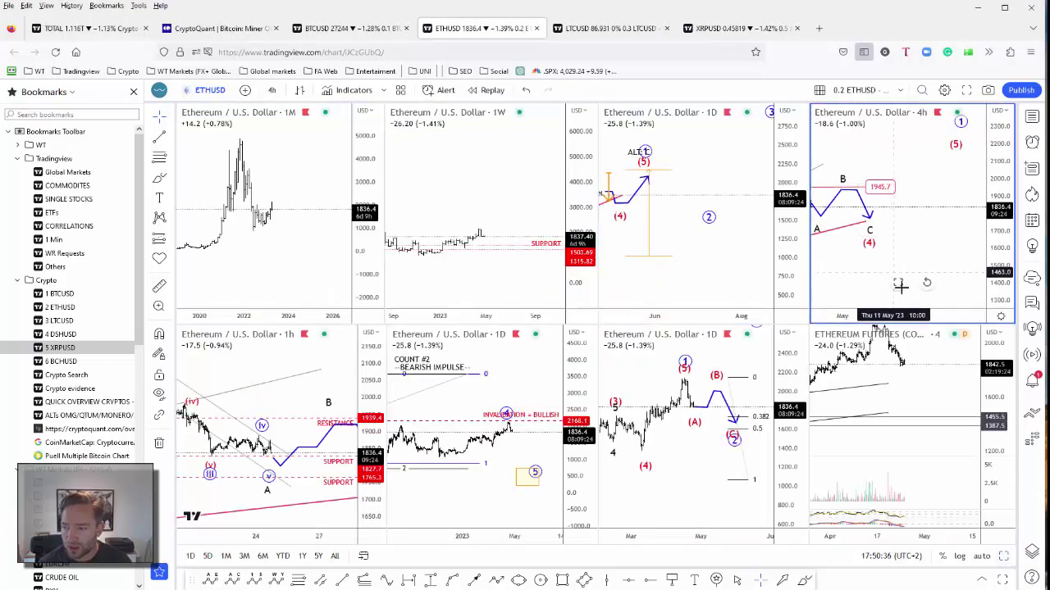
{"action": "key", "text": "alt+Return"}
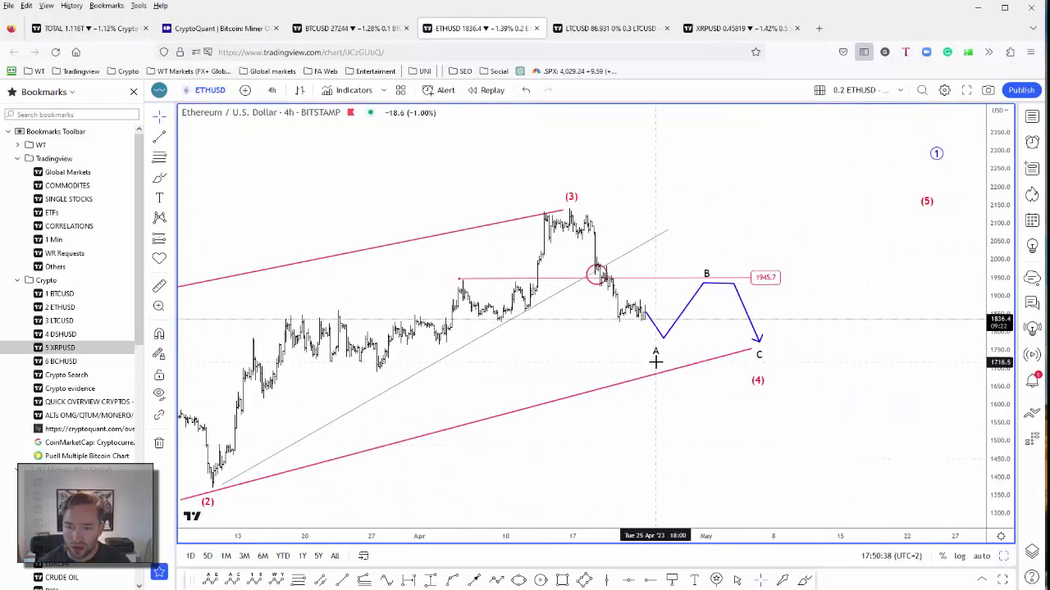
Trace the rising trendline from wave (2) and the decline from wave (3) through it on the 4-hour Ethereum chart, and clear the markup
{"action": "mouse_move", "coordinate": [215, 483]}
{"action": "left_mouse_down"}
{"action": "mouse_move", "coordinate": [680, 227]}
{"action": "mouse_move", "coordinate": [634, 264]}
{"action": "mouse_move", "coordinate": [648, 265]}
{"action": "left_mouse_up"}
{"action": "left_click_drag", "start_coordinate": [566, 212], "coordinate": [581, 240]}
{"action": "mouse_move", "coordinate": [603, 286]}
{"action": "left_mouse_down"}
{"action": "mouse_move", "coordinate": [617, 318]}
{"action": "mouse_move", "coordinate": [640, 301]}
{"action": "mouse_move", "coordinate": [649, 332]}
{"action": "left_mouse_up"}
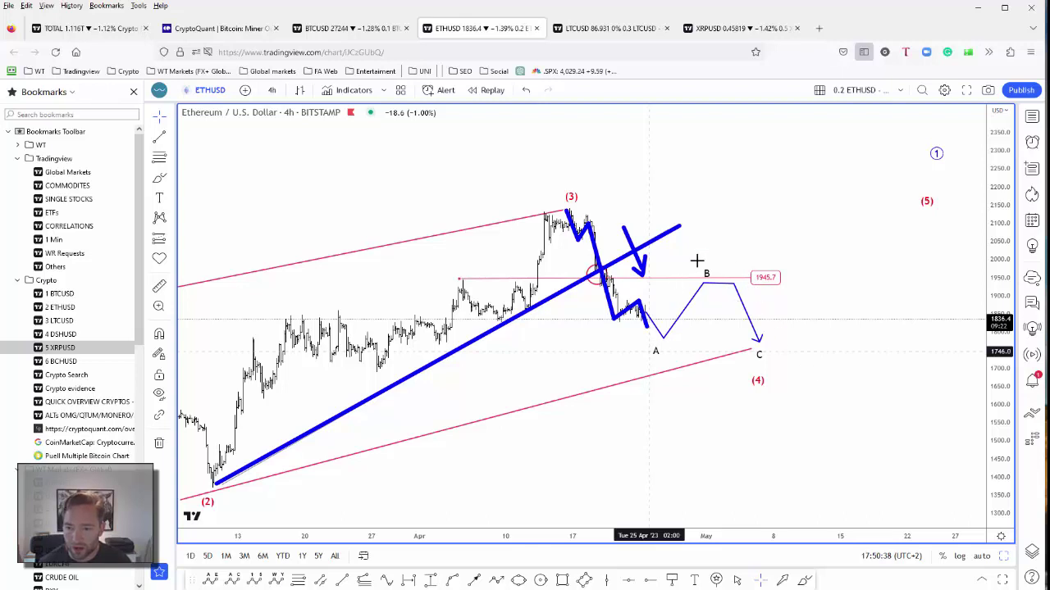
{"action": "key", "text": "Escape"}
Restore the multi-chart layout and maximize the daily Ethereum chart labelled COUNT #2 SUBWAVE 2 PULLBACK
{"action": "left_click", "coordinate": [1005, 558]}
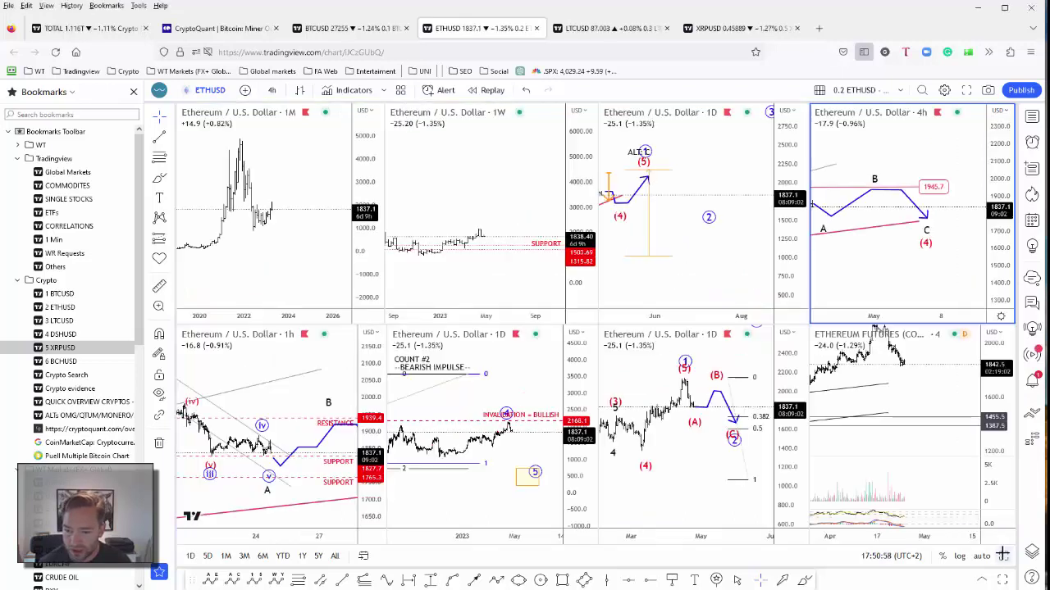
{"action": "double_click", "coordinate": [686, 499]}
{"action": "scroll", "coordinate": [856, 457], "scroll_direction": "up", "scroll_amount": 2}
Trace waves (1) to (5) and the projected (A)-(B)-(C) pullback on the daily Ethereum chart, and clear the markup
{"action": "mouse_move", "coordinate": [856, 457]}
{"action": "left_mouse_down"}
{"action": "mouse_move", "coordinate": [710, 462]}
{"action": "mouse_move", "coordinate": [475, 429]}
{"action": "mouse_move", "coordinate": [470, 378]}
{"action": "mouse_move", "coordinate": [483, 420]}
{"action": "mouse_move", "coordinate": [599, 304]}
{"action": "mouse_move", "coordinate": [625, 350]}
{"action": "mouse_move", "coordinate": [681, 222]}
{"action": "left_mouse_up"}
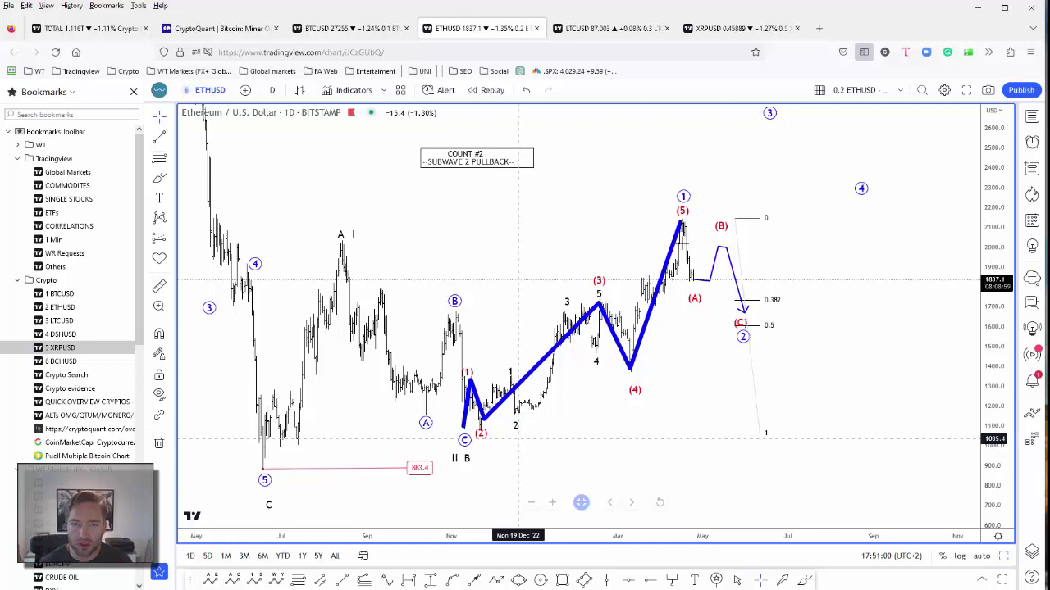
{"action": "mouse_move", "coordinate": [687, 223]}
{"action": "left_mouse_down"}
{"action": "mouse_move", "coordinate": [693, 289]}
{"action": "mouse_move", "coordinate": [709, 289]}
{"action": "mouse_move", "coordinate": [722, 261]}
{"action": "mouse_move", "coordinate": [742, 315]}
{"action": "left_mouse_up"}
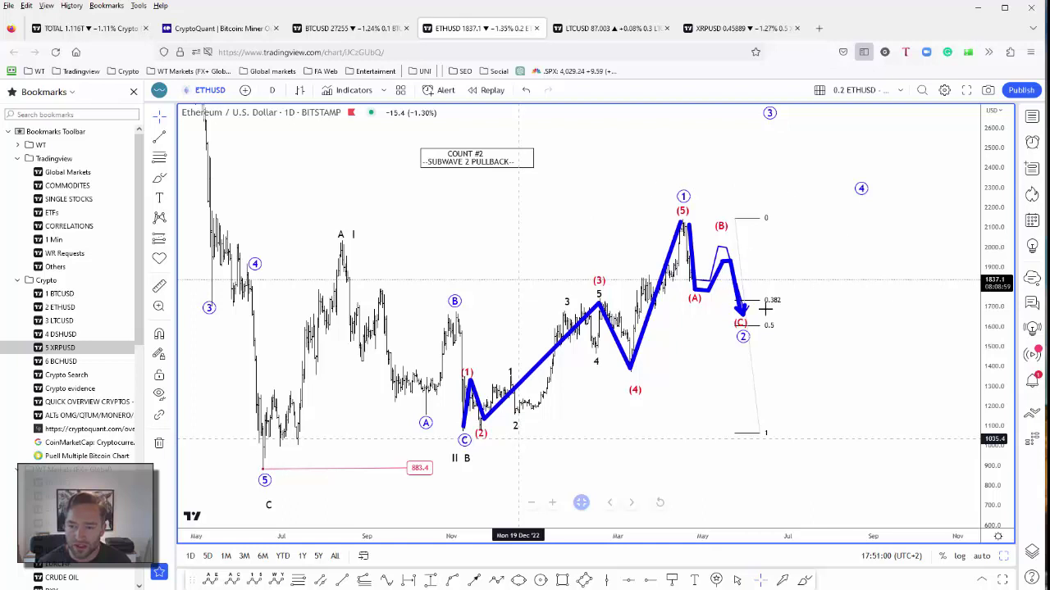
{"action": "key", "text": "ctrl+z"}
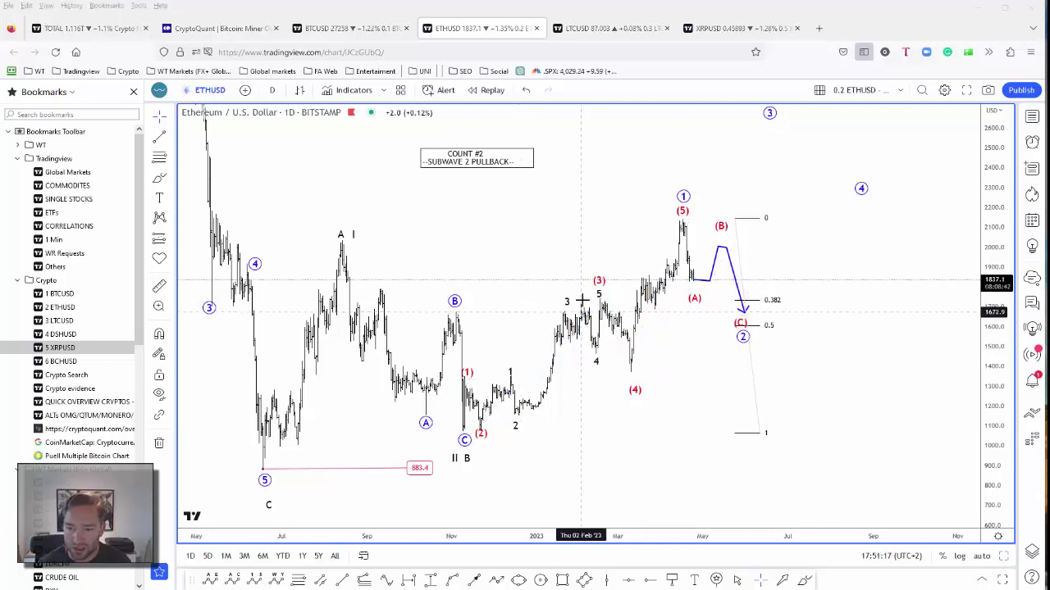
Mark horizontal support levels near the 0.382 and 0.5 retracements and the wave (4) low on the daily Ethereum chart, and clear the markup
{"action": "mouse_move", "coordinate": [574, 302]}
{"action": "left_mouse_down"}
{"action": "mouse_move", "coordinate": [771, 301]}
{"action": "mouse_move", "coordinate": [750, 300]}
{"action": "left_mouse_up"}
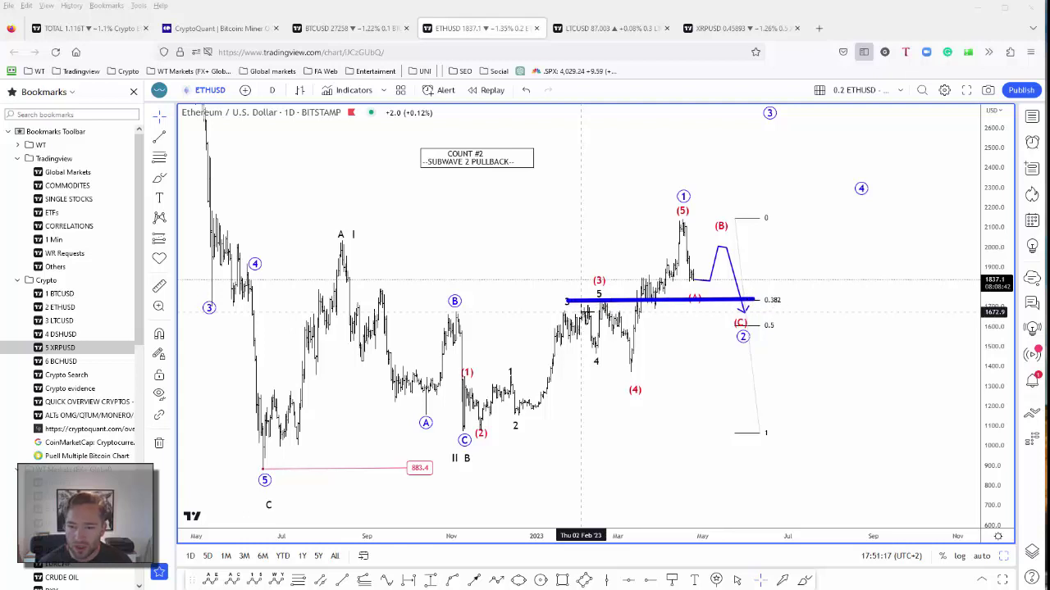
{"action": "left_click_drag", "start_coordinate": [634, 327], "coordinate": [762, 324]}
{"action": "left_click_drag", "start_coordinate": [631, 368], "coordinate": [783, 364]}
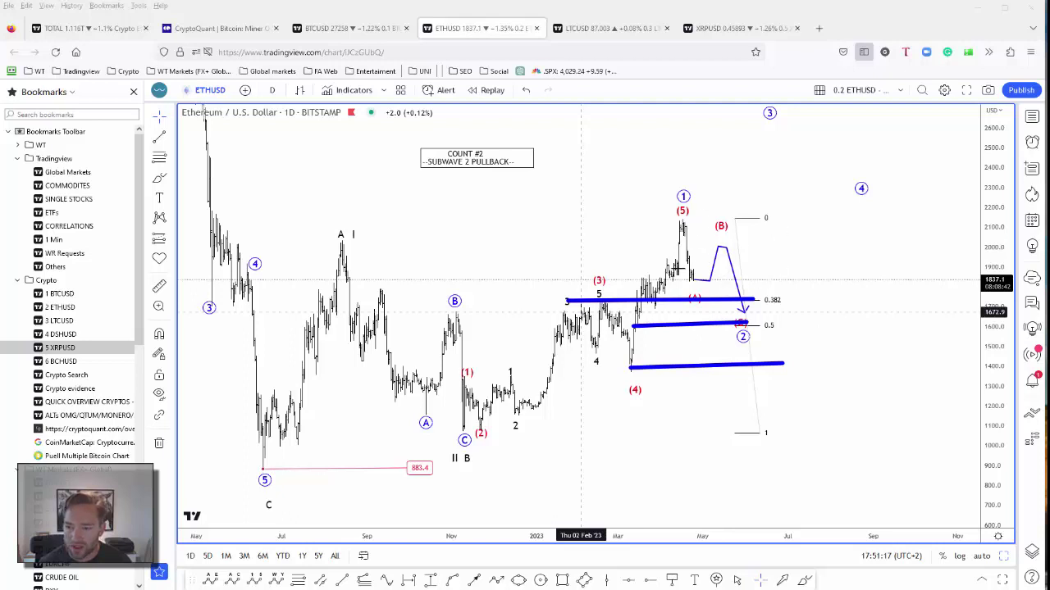
{"action": "key", "text": "ctrl+z"}
{"action": "key", "text": "ctrl+z"}
{"action": "key", "text": "ctrl+z"}
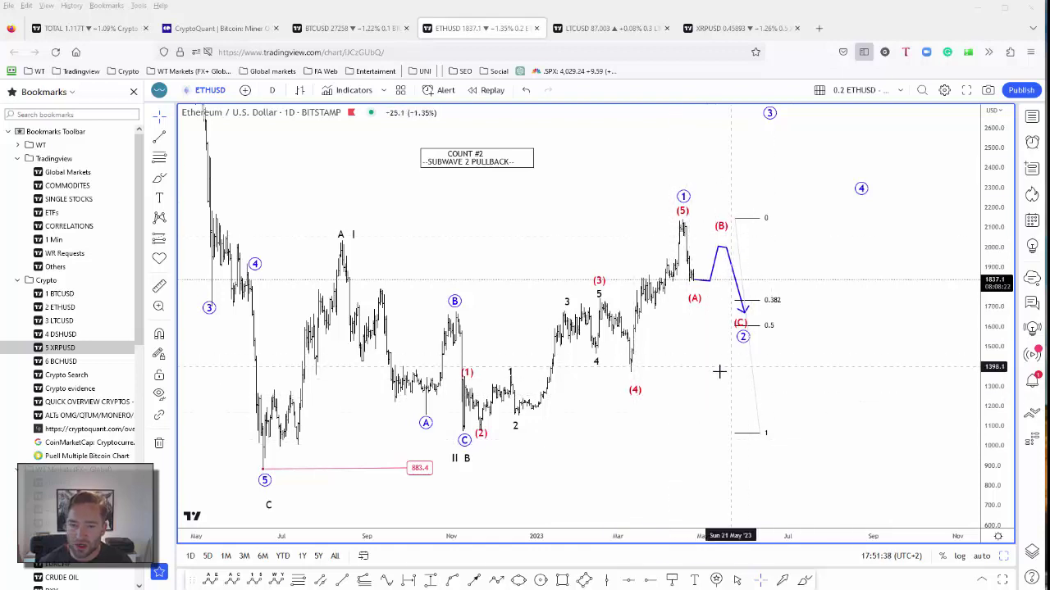
Switch to the Litecoin charts and view the daily chart maximized before restoring the multi-chart layout
{"action": "left_click", "coordinate": [611, 27]}
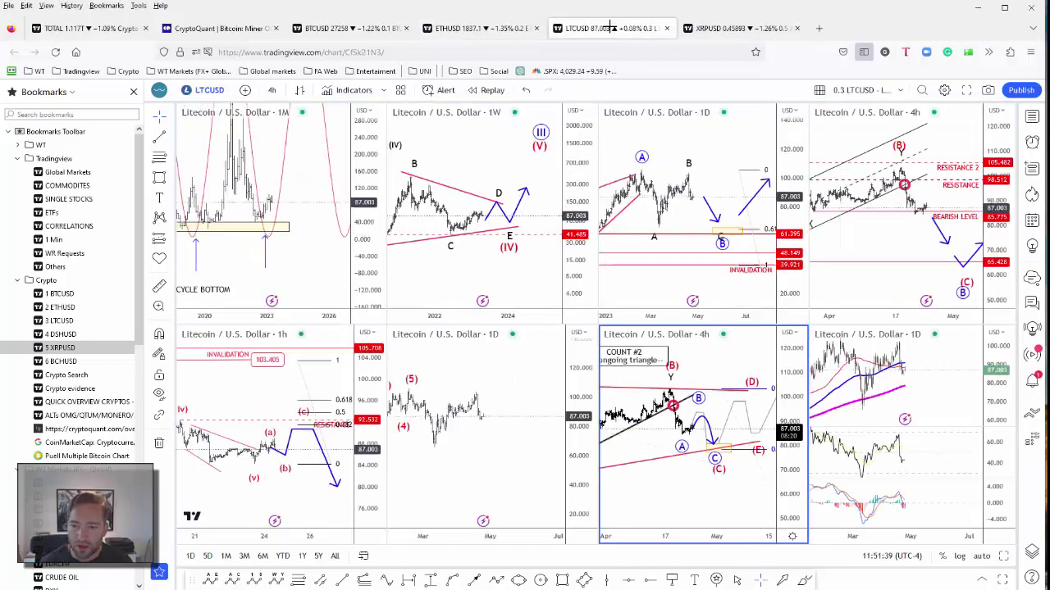
{"action": "left_click", "coordinate": [680, 143]}
{"action": "left_click", "coordinate": [1002, 556]}
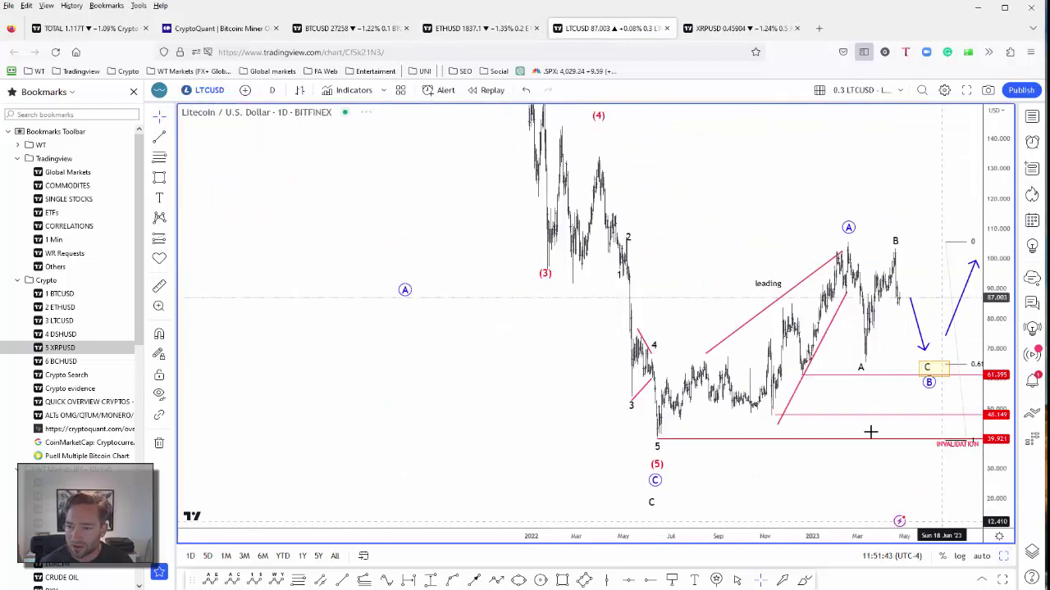
{"action": "left_click", "coordinate": [1006, 556]}
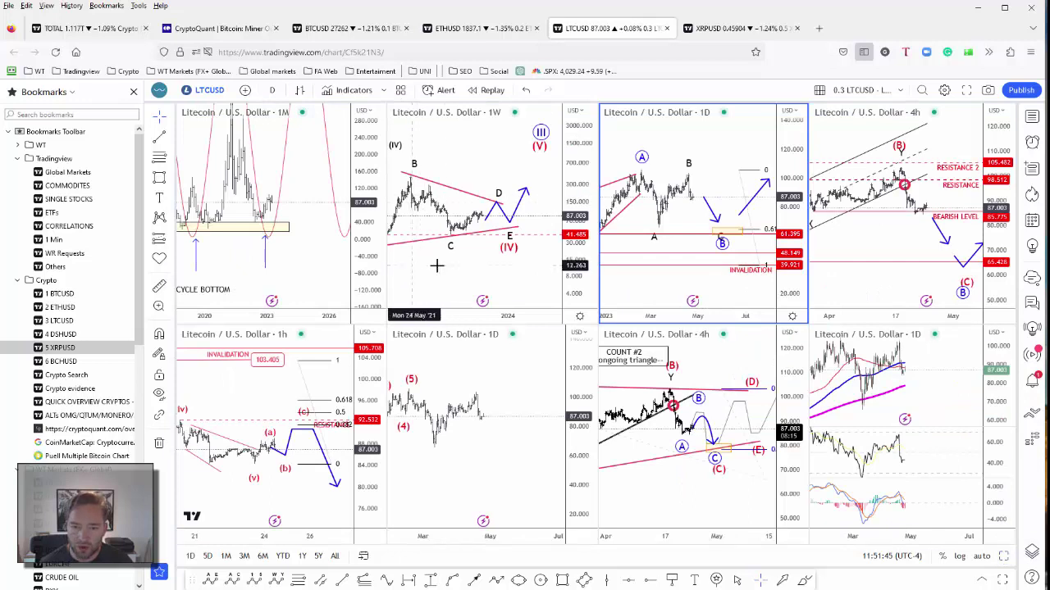
Maximize the weekly Litecoin chart, trace waves A, B, C and the rise toward D from the (III) top, and clear the markup
{"action": "left_click", "coordinate": [481, 280]}
{"action": "key", "text": "alt+Return"}
{"action": "scroll", "coordinate": [696, 459], "scroll_direction": "down", "scroll_amount": 3}
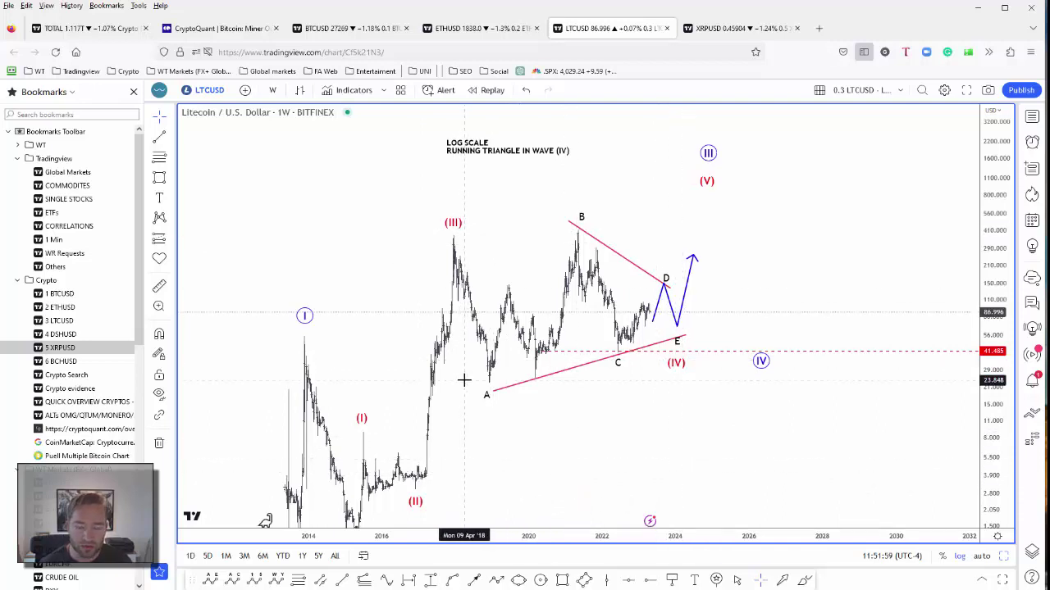
{"action": "mouse_move", "coordinate": [451, 239]}
{"action": "left_mouse_down"}
{"action": "mouse_move", "coordinate": [482, 363]}
{"action": "mouse_move", "coordinate": [515, 351]}
{"action": "mouse_move", "coordinate": [584, 237]}
{"action": "mouse_move", "coordinate": [615, 349]}
{"action": "mouse_move", "coordinate": [652, 305]}
{"action": "left_mouse_up"}
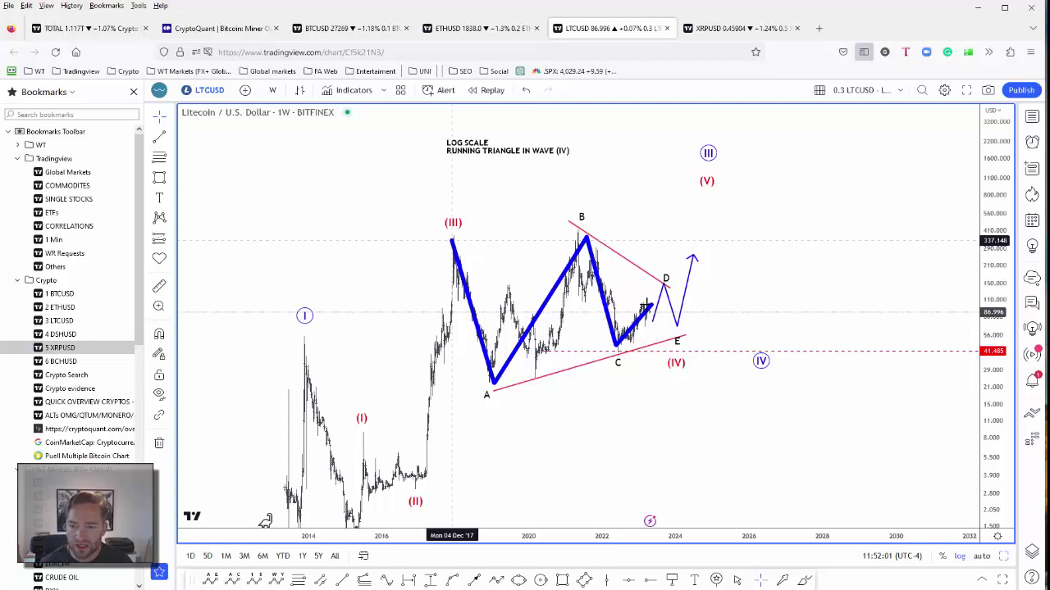
{"action": "key", "text": "Escape"}
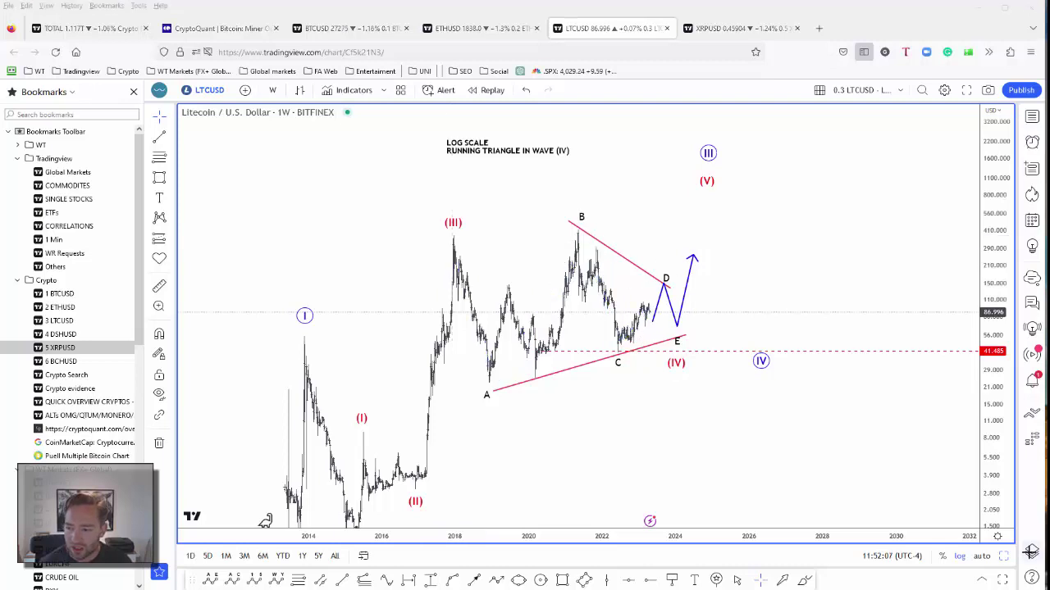
Restore the multi-chart layout and maximize the daily Litecoin chart
{"action": "key", "text": "alt+Return"}
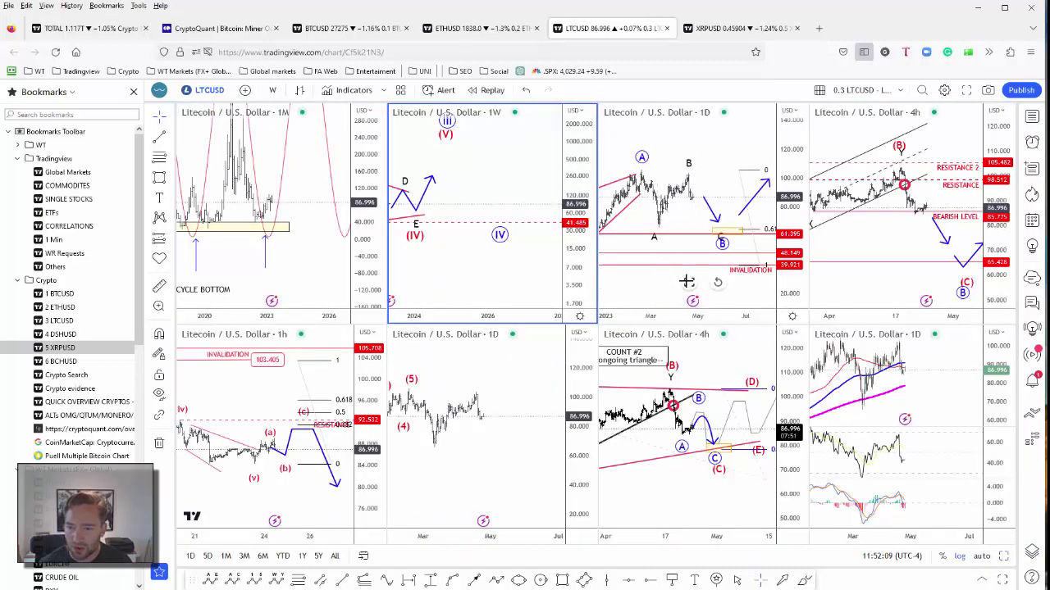
{"action": "left_click", "coordinate": [691, 305]}
{"action": "key", "text": "alt+Return"}
Trace the rise into circled wave A and the following A and B swings on the daily Litecoin chart, clearing each markup
{"action": "mouse_move", "coordinate": [722, 480]}
{"action": "left_mouse_down"}
{"action": "mouse_move", "coordinate": [471, 416]}
{"action": "mouse_move", "coordinate": [626, 235]}
{"action": "left_mouse_up"}
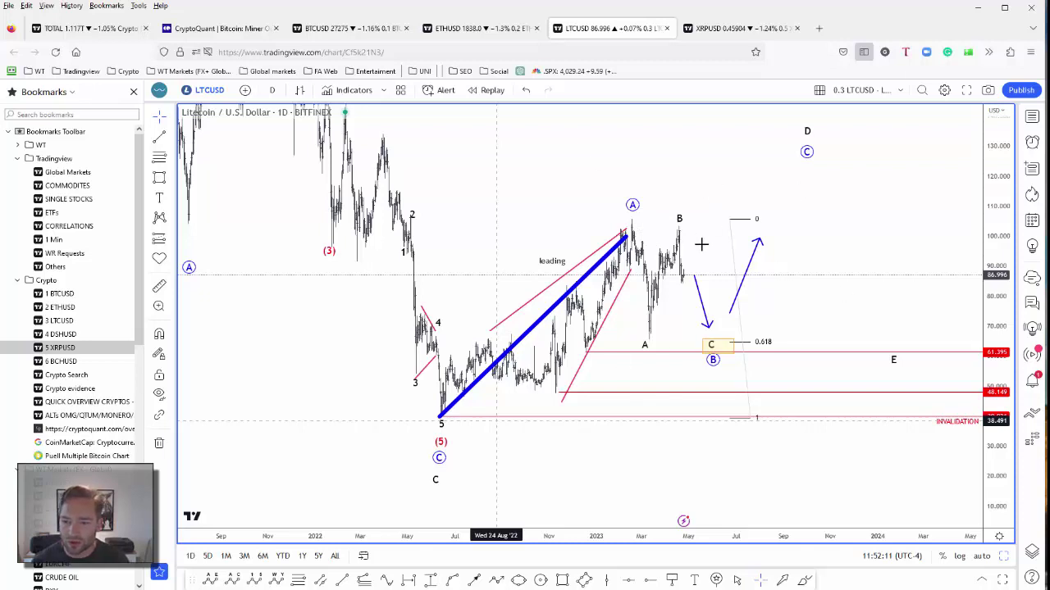
{"action": "key", "text": "ctrl+z"}
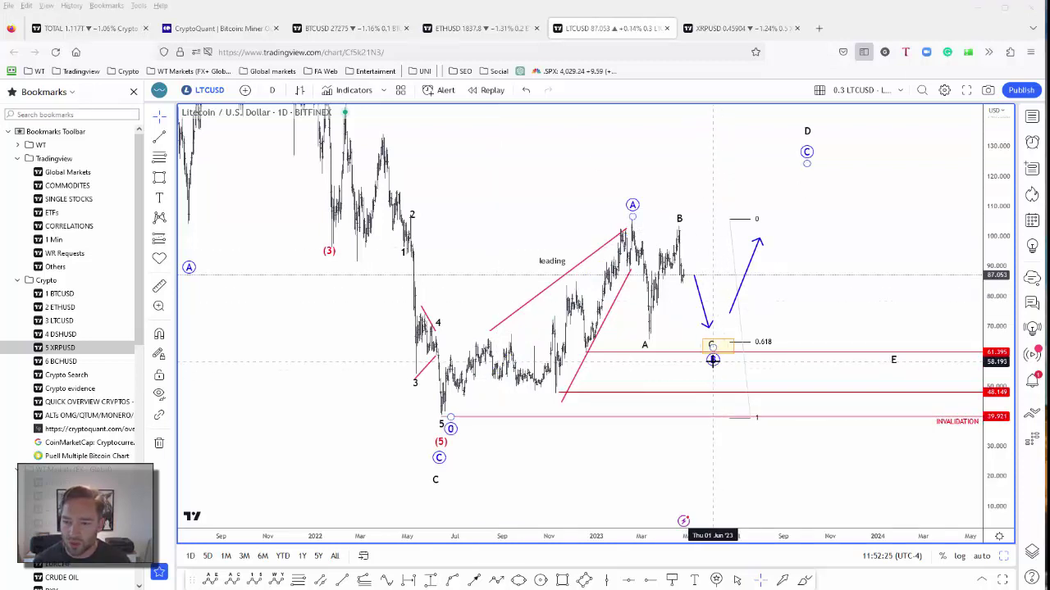
{"action": "mouse_move", "coordinate": [630, 223]}
{"action": "left_mouse_down"}
{"action": "mouse_move", "coordinate": [636, 267]}
{"action": "mouse_move", "coordinate": [642, 246]}
{"action": "mouse_move", "coordinate": [648, 336]}
{"action": "mouse_move", "coordinate": [659, 255]}
{"action": "mouse_move", "coordinate": [676, 232]}
{"action": "left_mouse_up"}
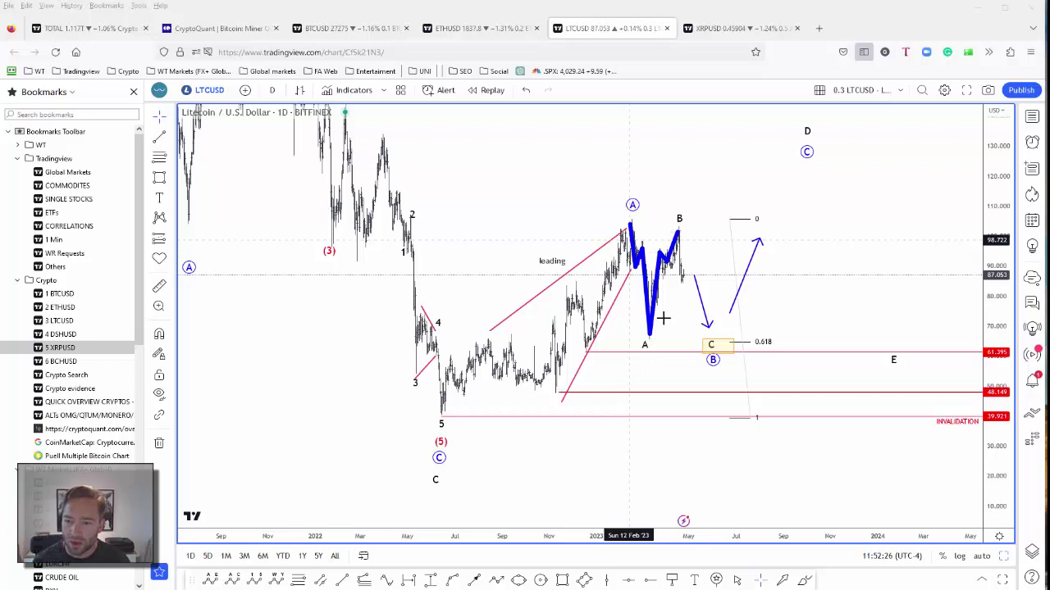
{"action": "key", "text": "ctrl+z"}
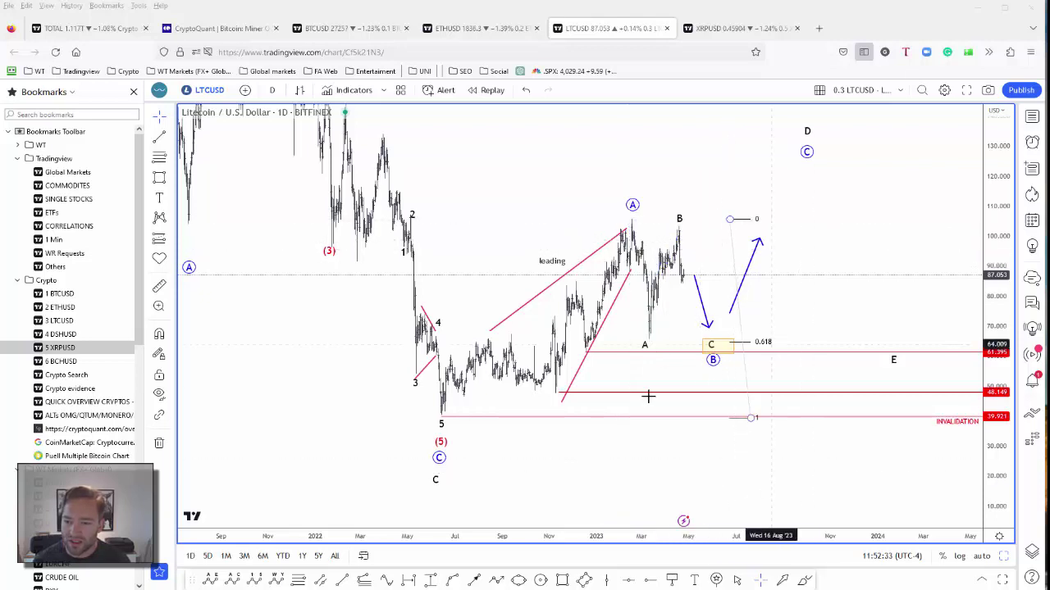
{"action": "left_click", "coordinate": [674, 338]}
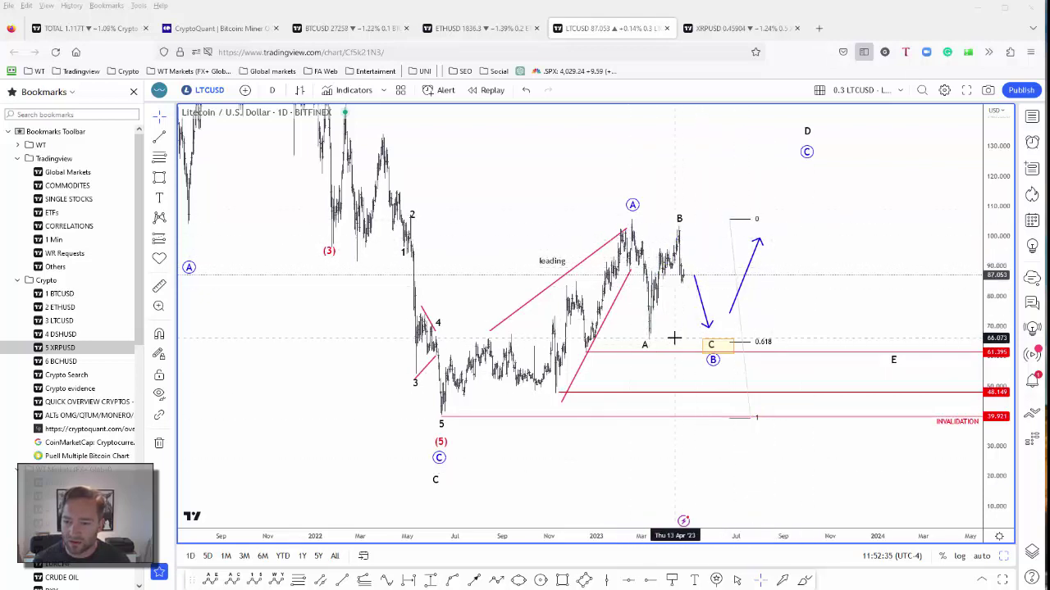
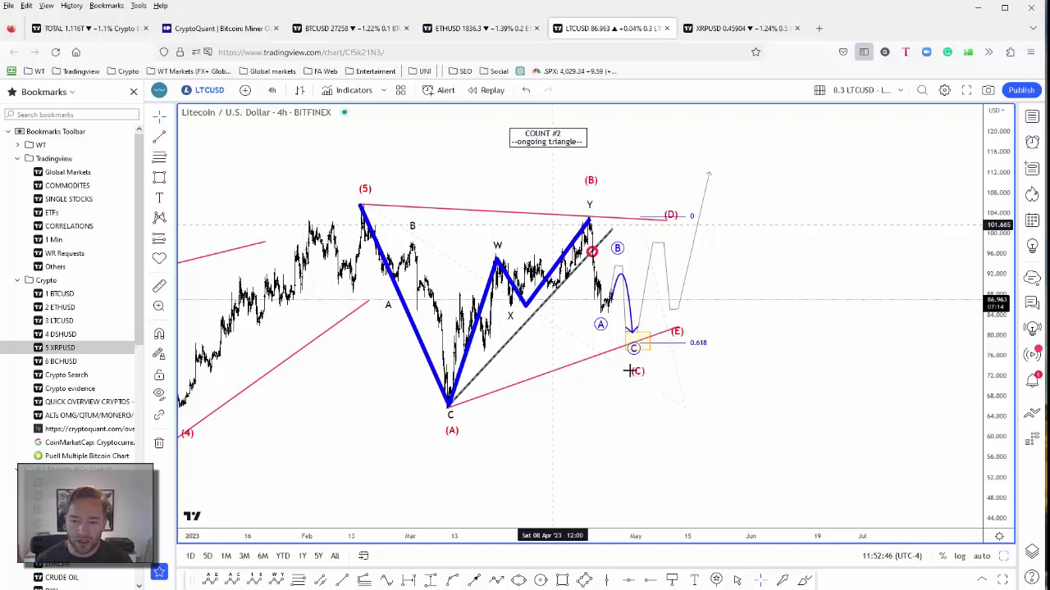
Trace the circled A-B-C legs from the (B) top to the (C) target zone on the 4-hour Litecoin ongoing triangle chart
{"action": "left_click", "coordinate": [589, 218]}
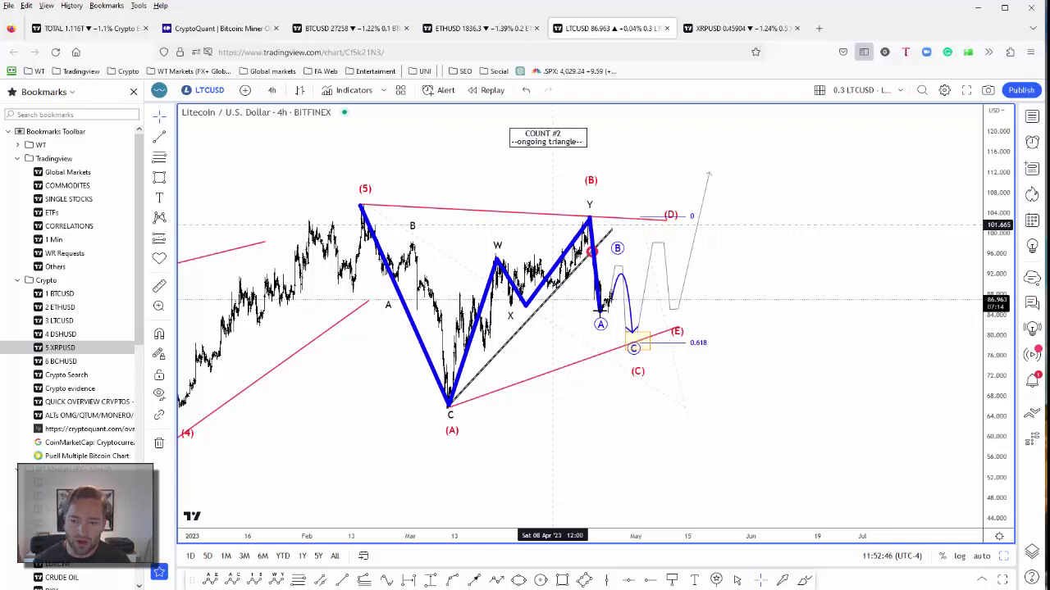
{"action": "left_click", "coordinate": [601, 310]}
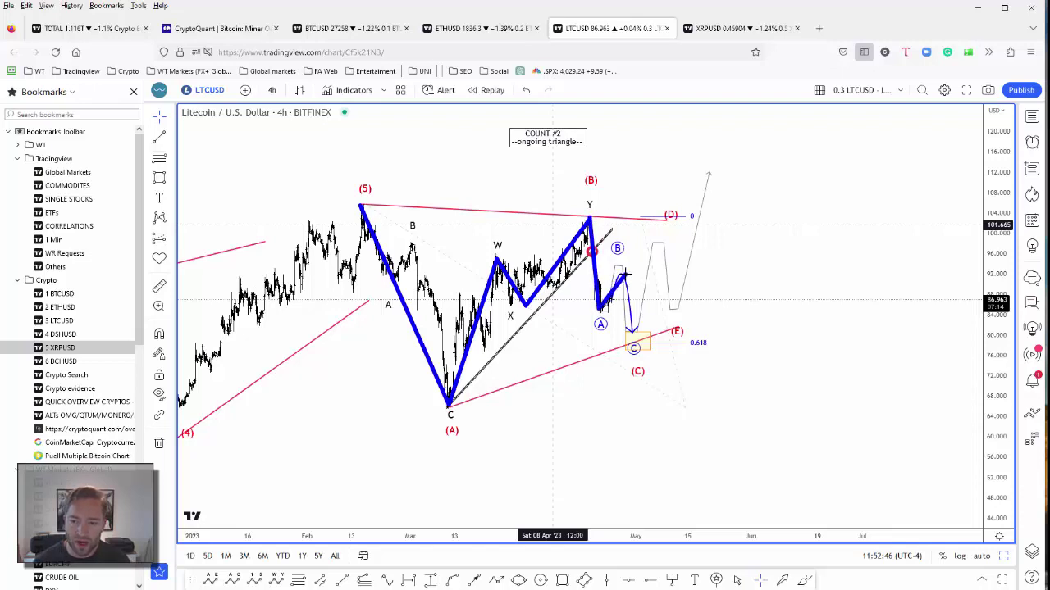
{"action": "left_click", "coordinate": [625, 274]}
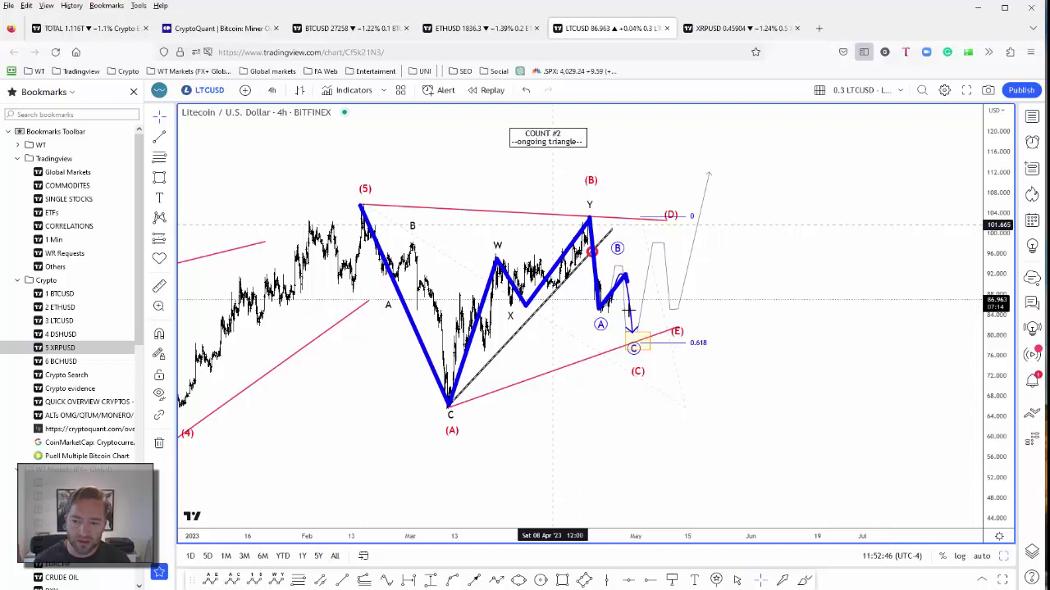
{"action": "left_click", "coordinate": [642, 354]}
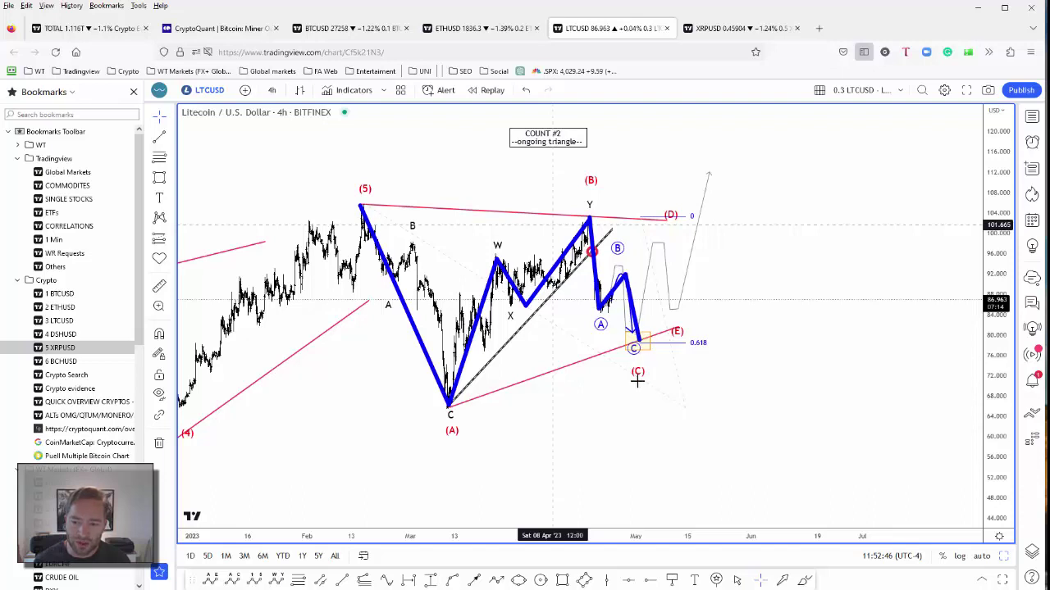
Underline the 0.618 level, draw an upward arrow and a horizontal line from the wave (A) low on the 4-hour Litecoin chart, and clear all markup
{"action": "left_click_drag", "start_coordinate": [689, 352], "coordinate": [713, 352]}
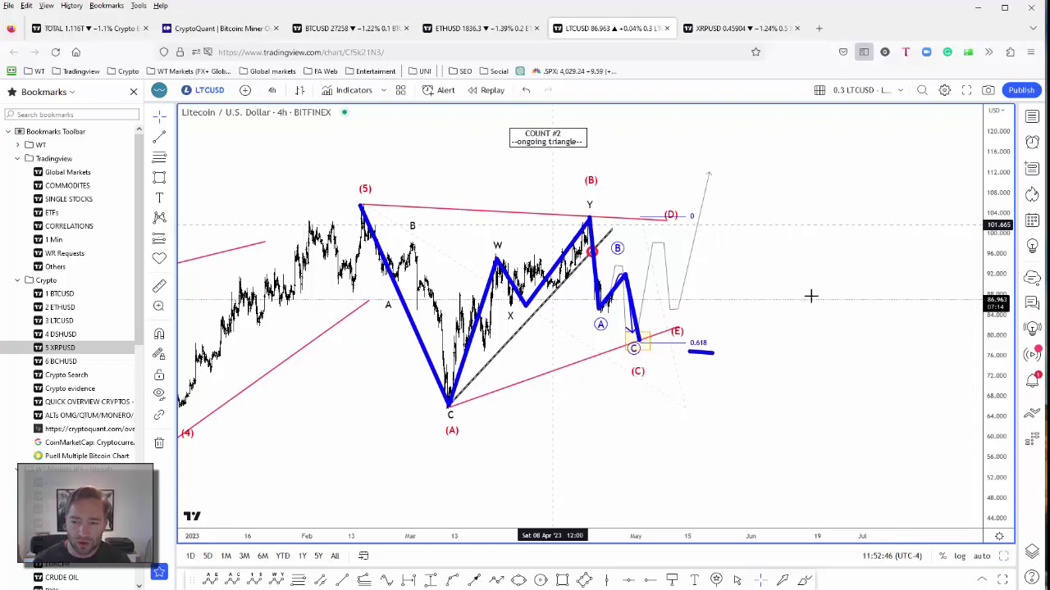
{"action": "mouse_move", "coordinate": [782, 295]}
{"action": "left_mouse_down"}
{"action": "mouse_move", "coordinate": [831, 164]}
{"action": "mouse_move", "coordinate": [834, 201]}
{"action": "left_mouse_up"}
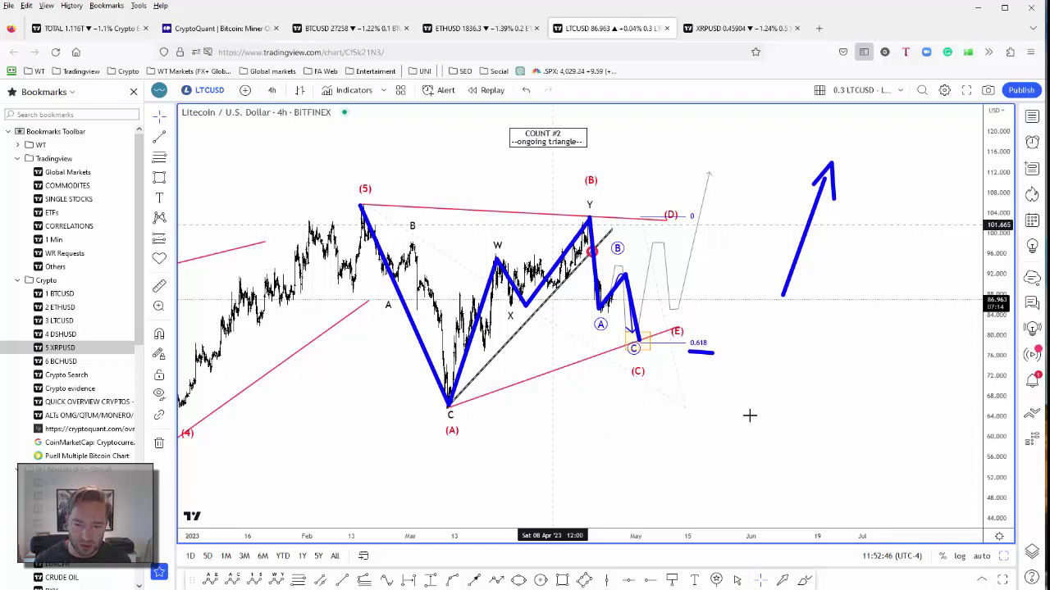
{"action": "left_click_drag", "start_coordinate": [452, 402], "coordinate": [714, 401]}
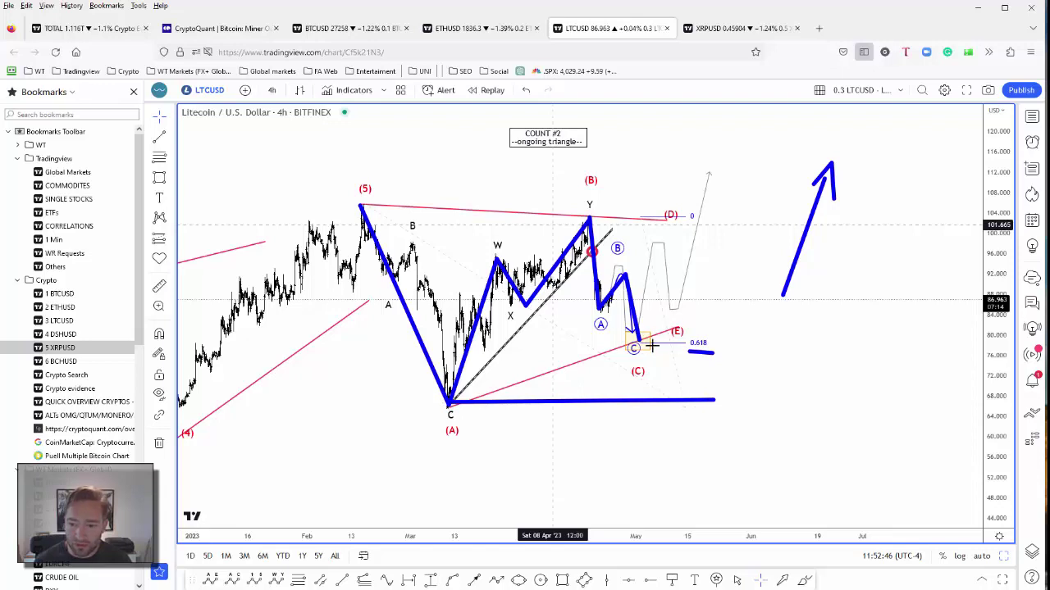
{"action": "key", "text": "Escape"}
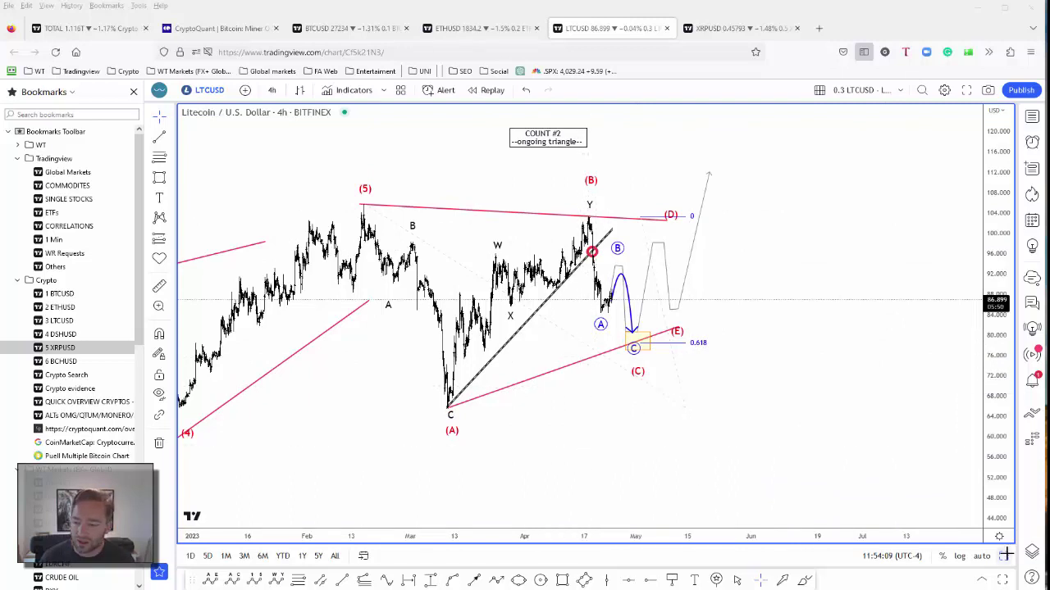
Restore the multi-chart layout and maximize the daily Litecoin chart to review the projected wave C decline
{"action": "key", "text": "alt+Return"}
{"action": "left_click", "coordinate": [746, 323]}
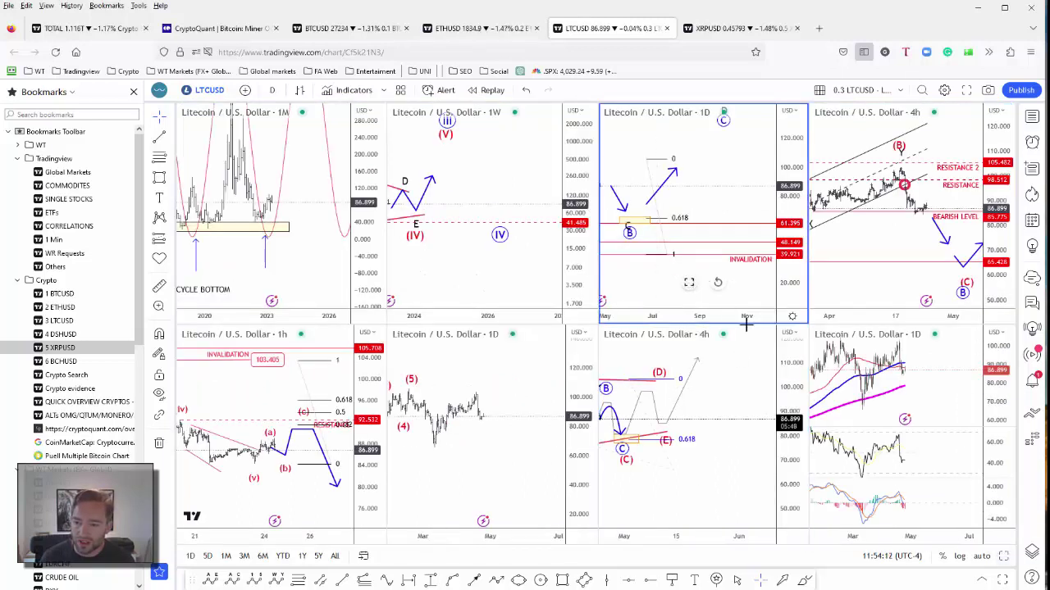
{"action": "key", "text": "alt+Return"}
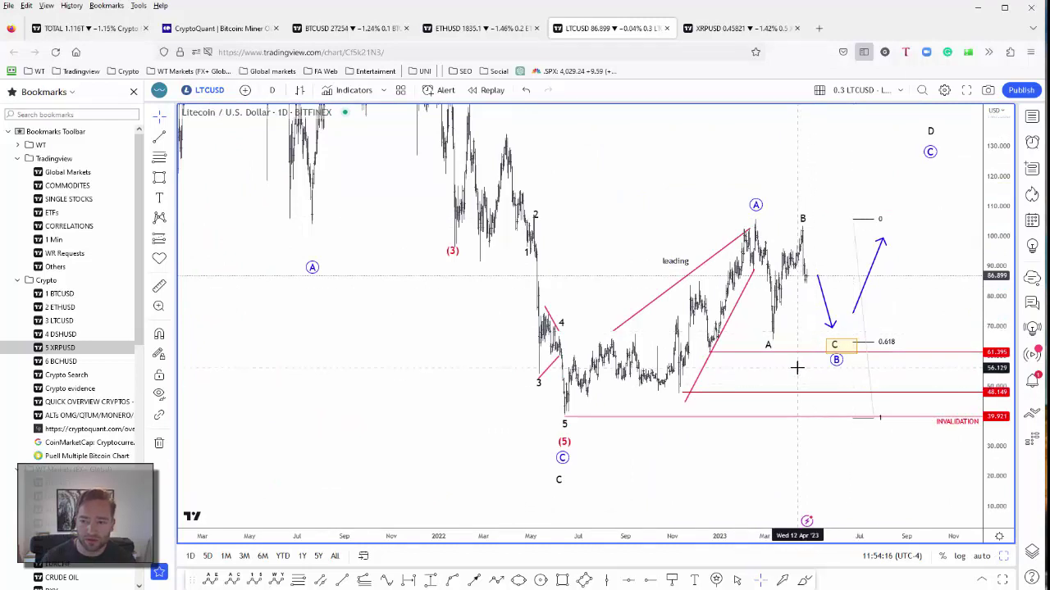
{"action": "mouse_move", "coordinate": [797, 368]}
{"action": "left_mouse_down"}
{"action": "mouse_move", "coordinate": [710, 370]}
{"action": "mouse_move", "coordinate": [696, 324]}
{"action": "mouse_move", "coordinate": [769, 199]}
{"action": "left_mouse_up"}
{"action": "key", "text": "ctrl+z"}
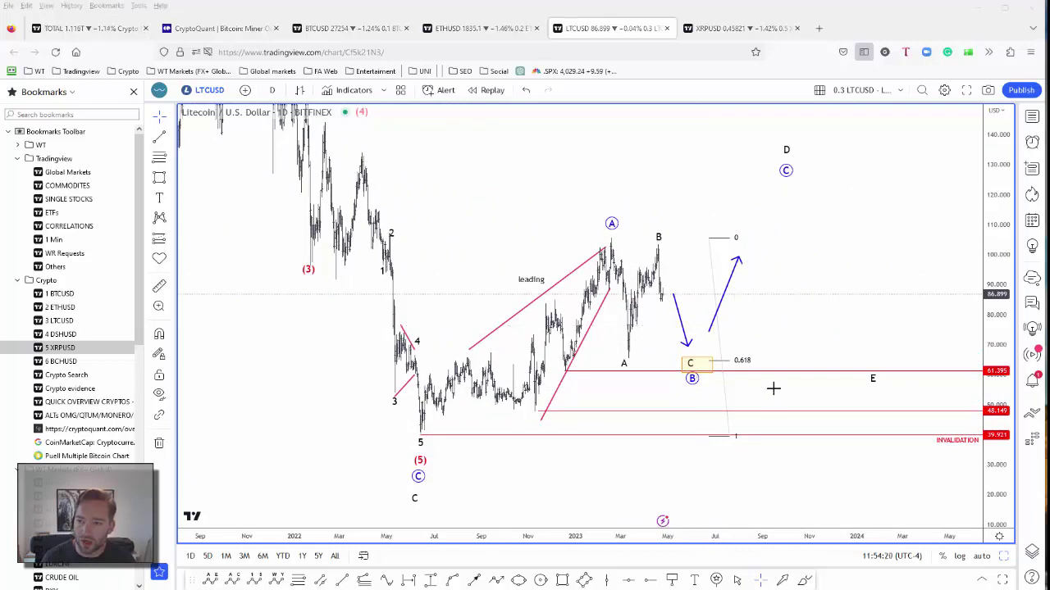
Switch to the XRP charts and maximize the weekly bullish triangle chart
{"action": "left_click", "coordinate": [750, 31]}
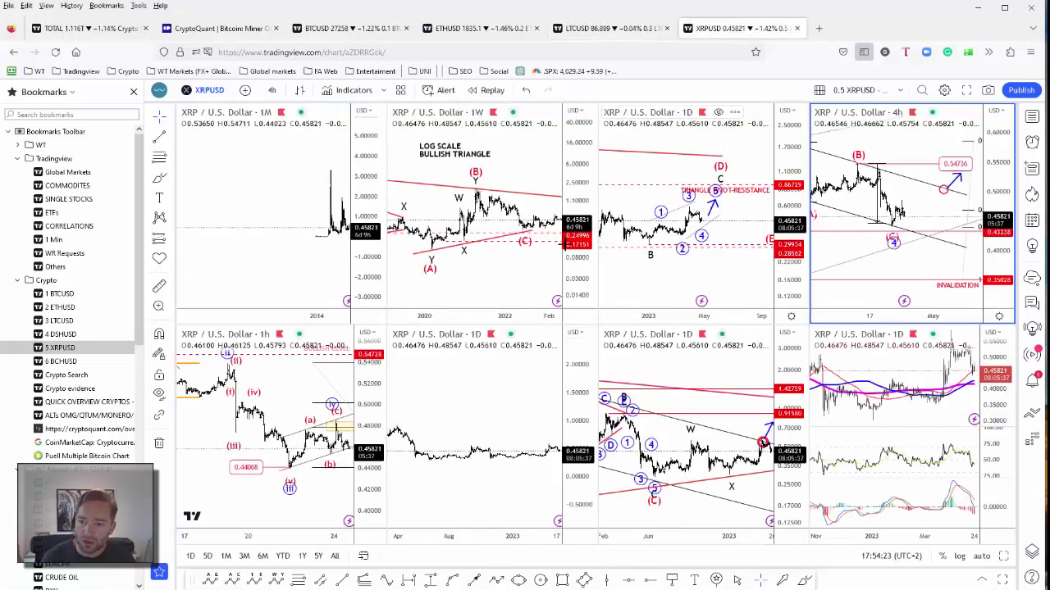
{"action": "left_click", "coordinate": [664, 286]}
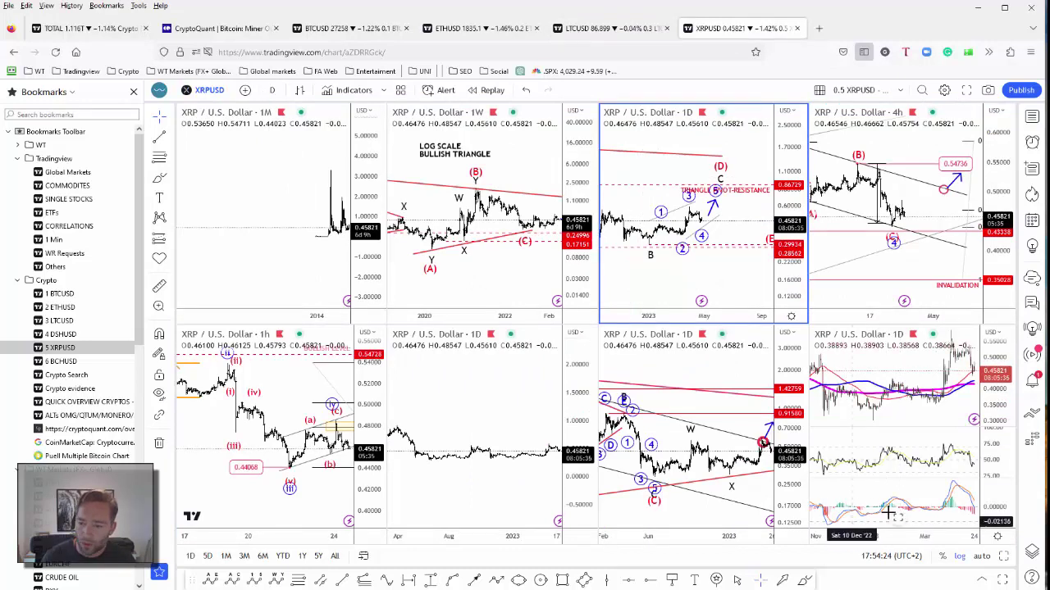
{"action": "left_click", "coordinate": [478, 284]}
{"action": "key", "text": "alt+Return"}
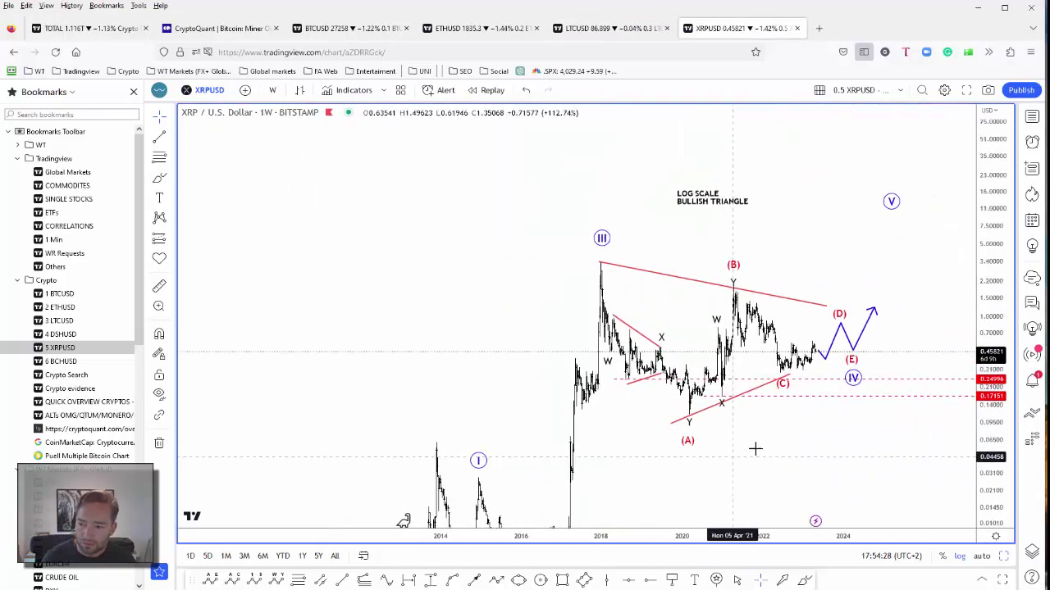
Maximize the daily XRP chart and trace the channel lines through waves 1-3 and 2-4, clearing the markup and restoring the layout
{"action": "key", "text": "alt+Return"}
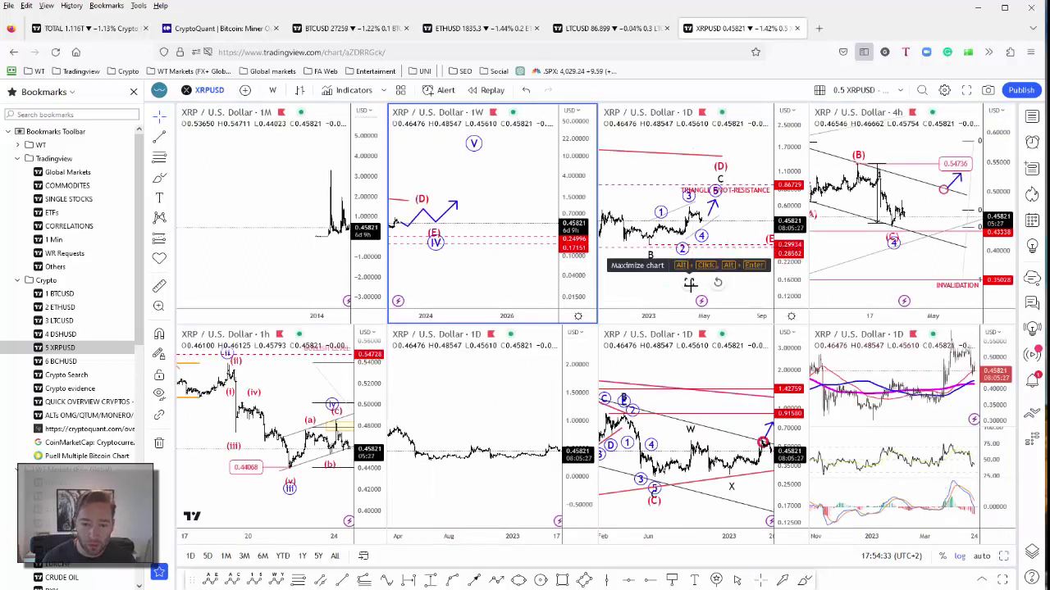
{"action": "left_click", "coordinate": [689, 284]}
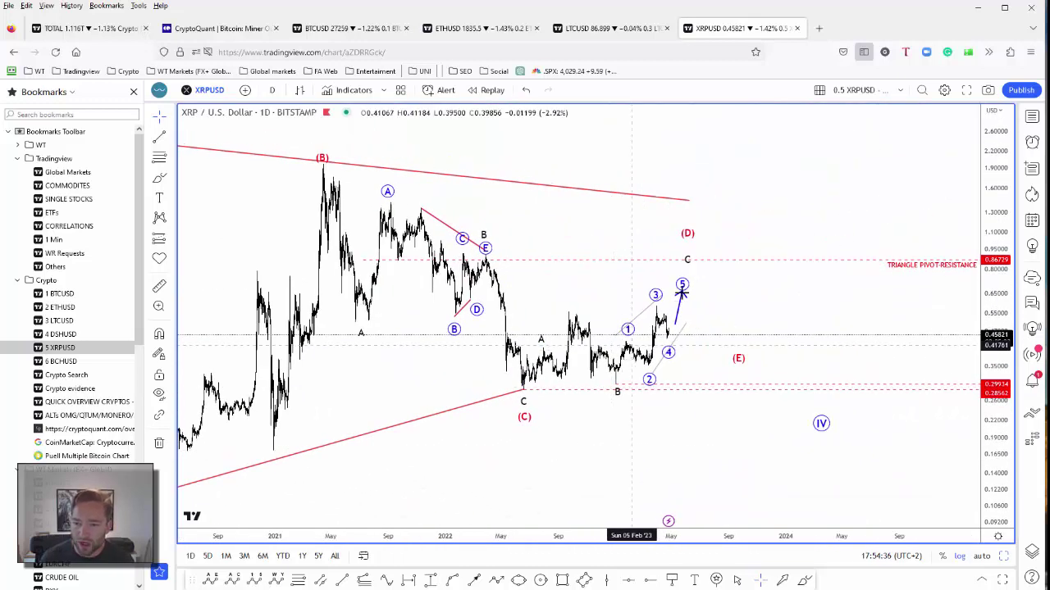
{"action": "left_click_drag", "start_coordinate": [611, 343], "coordinate": [661, 300]}
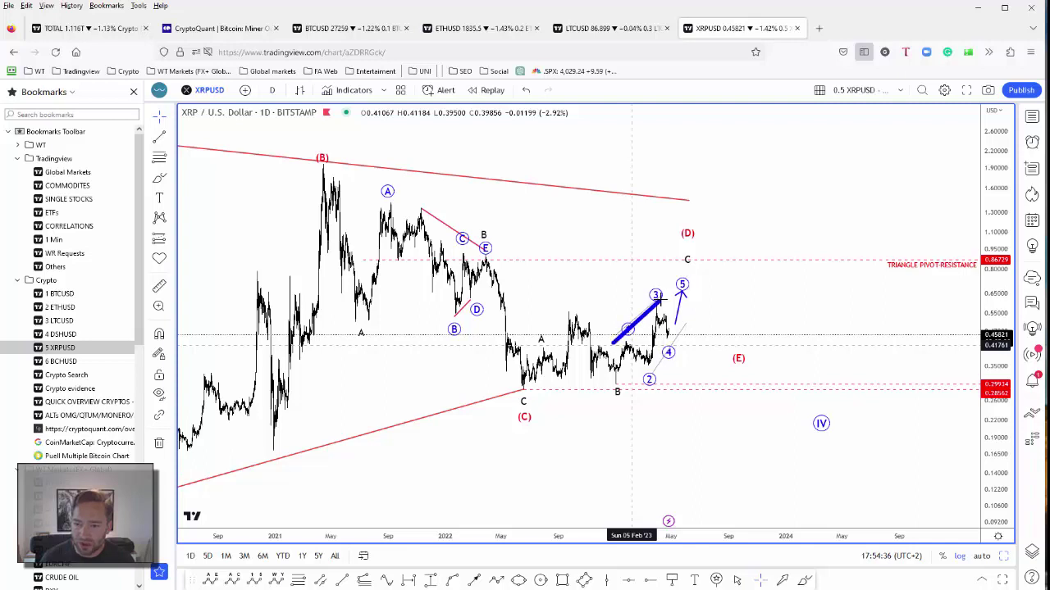
{"action": "left_click_drag", "start_coordinate": [649, 363], "coordinate": [678, 320]}
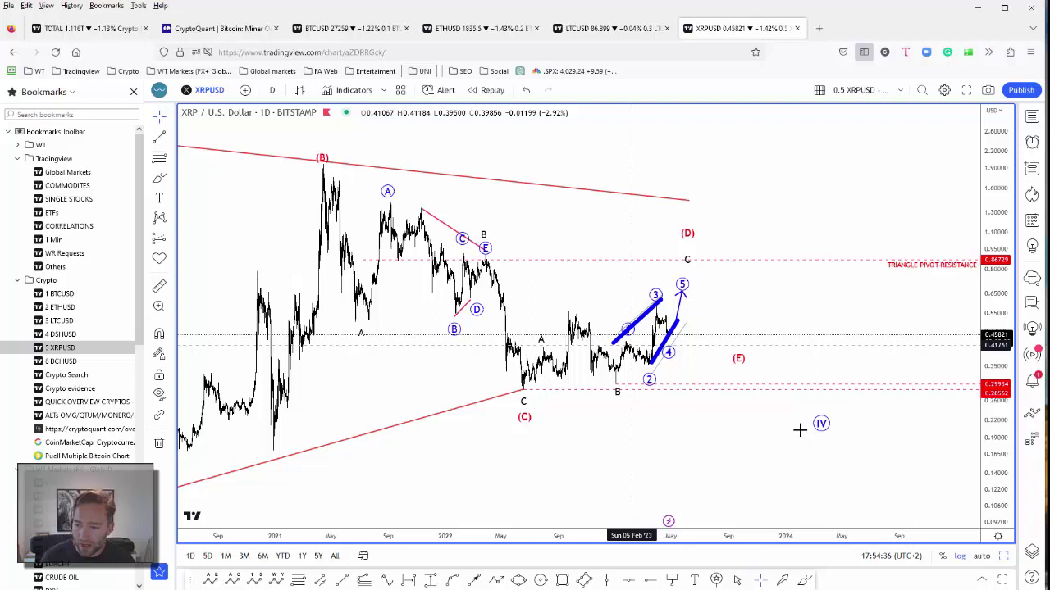
{"action": "key", "text": "ctrl+z"}
{"action": "key", "text": "ctrl+z"}
{"action": "left_click", "coordinate": [1003, 556]}
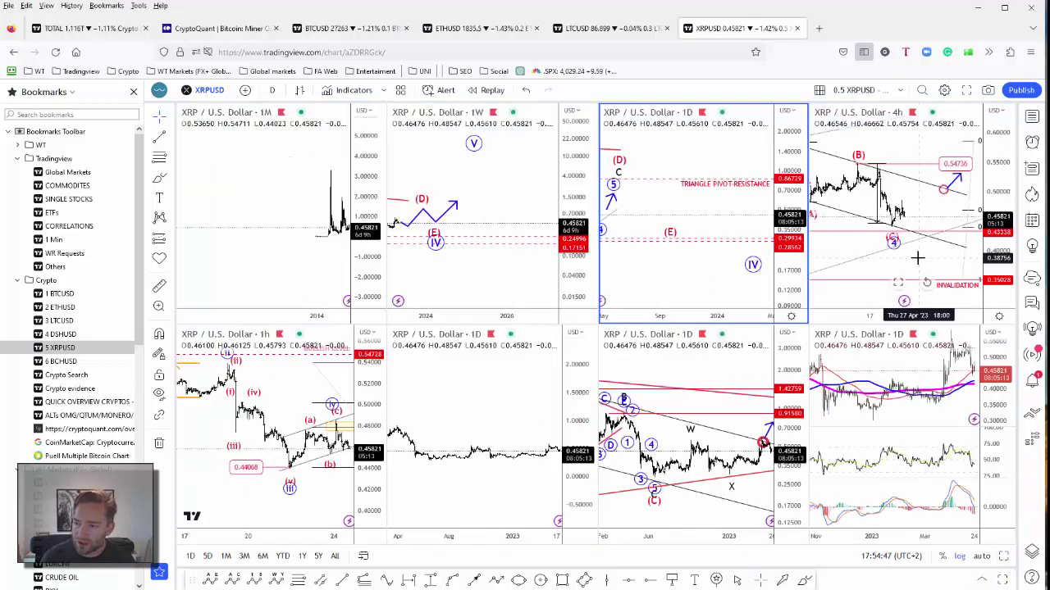
Maximize the 4-hour XRP chart and trace the (A)-(B)-(C) decline from the wave 3 high to the wave 4 low
{"action": "key", "text": "alt+Return"}
{"action": "mouse_move", "coordinate": [818, 377]}
{"action": "left_mouse_down"}
{"action": "mouse_move", "coordinate": [585, 417]}
{"action": "mouse_move", "coordinate": [469, 212]}
{"action": "mouse_move", "coordinate": [525, 323]}
{"action": "mouse_move", "coordinate": [576, 246]}
{"action": "mouse_move", "coordinate": [608, 377]}
{"action": "left_mouse_up"}
{"action": "left_click", "coordinate": [503, 202]}
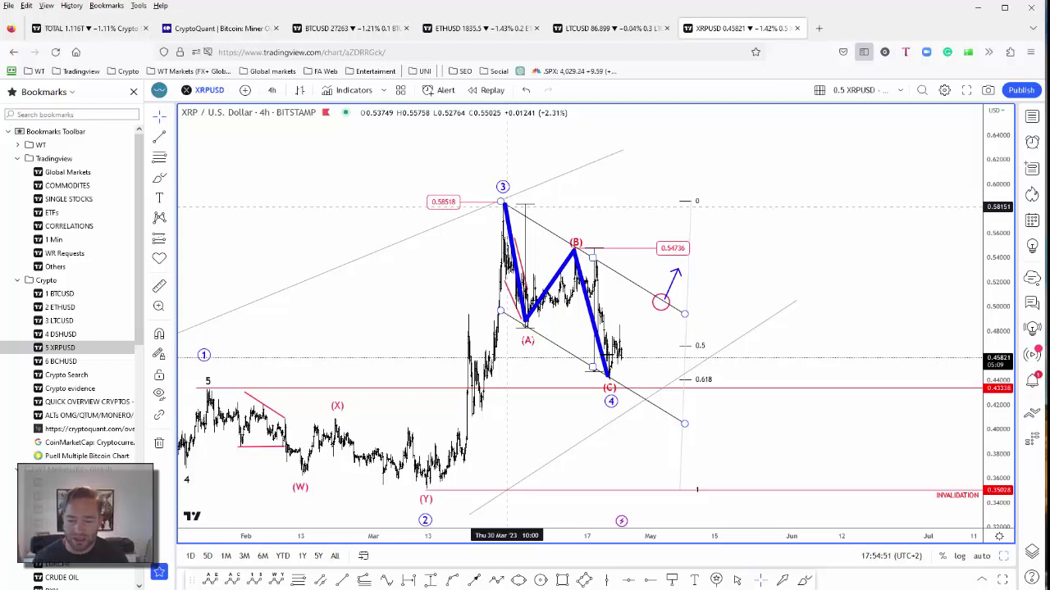
Trace both descending channel lines, draw a projected breakout and retest ending in an upward arrow, and clear the markup
{"action": "mouse_move", "coordinate": [621, 358]}
{"action": "left_mouse_down"}
{"action": "mouse_move", "coordinate": [632, 356]}
{"action": "mouse_move", "coordinate": [640, 301]}
{"action": "mouse_move", "coordinate": [649, 307]}
{"action": "mouse_move", "coordinate": [656, 279]}
{"action": "left_mouse_up"}
{"action": "left_click_drag", "start_coordinate": [504, 201], "coordinate": [701, 321]}
{"action": "left_click_drag", "start_coordinate": [501, 312], "coordinate": [670, 411]}
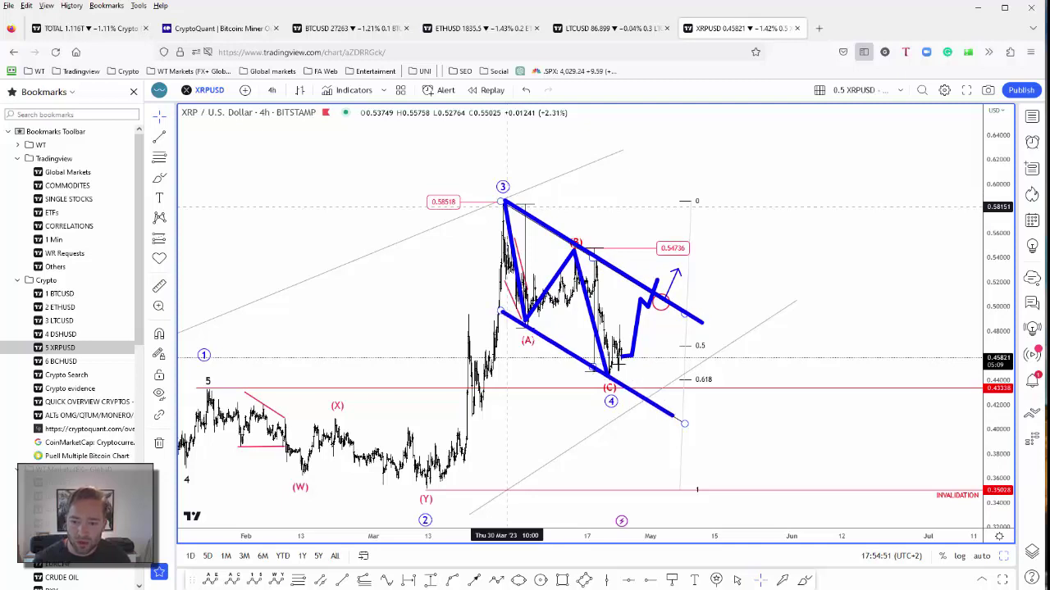
{"action": "left_click", "coordinate": [657, 278]}
{"action": "left_click", "coordinate": [700, 313]}
{"action": "double_click", "coordinate": [723, 215]}
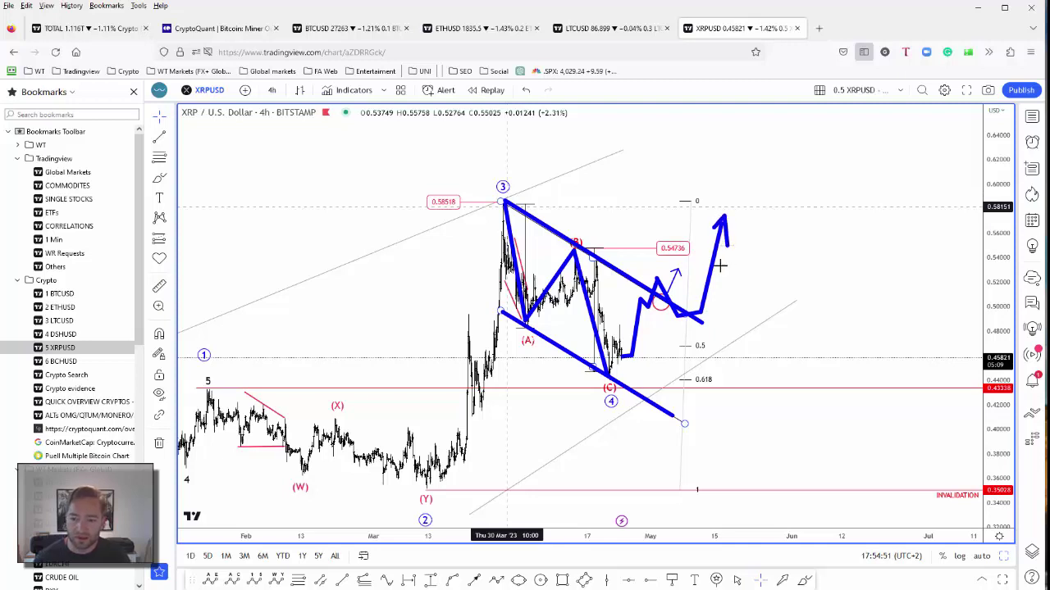
{"action": "key", "text": "Escape"}
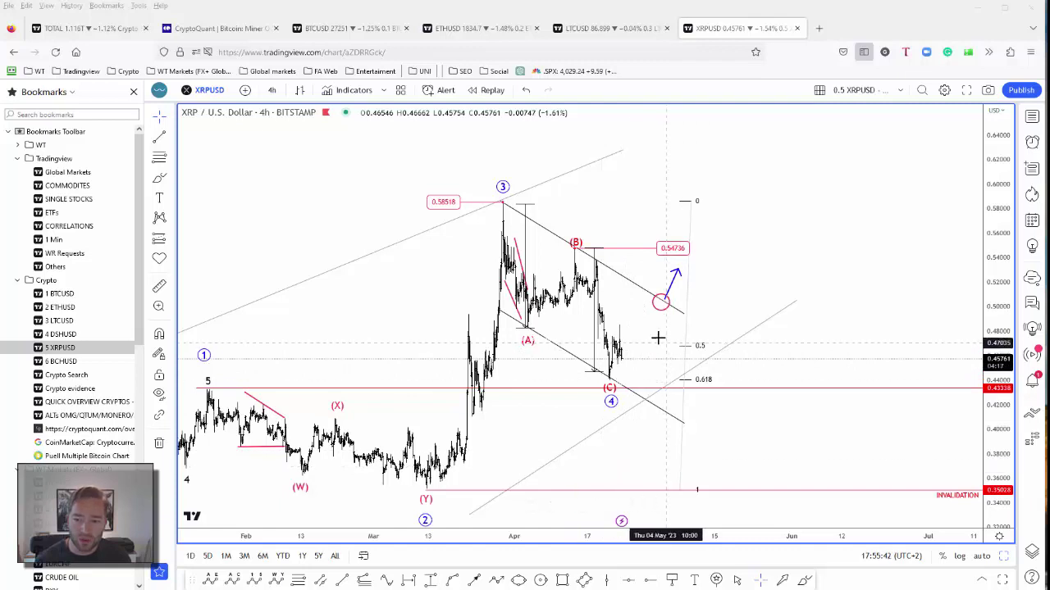
Draw a zigzag XRP projection through the circled channel retest, a pullback and an upward arrow near the wave 3 high, and clear it
{"action": "mouse_move", "coordinate": [624, 353]}
{"action": "left_mouse_down"}
{"action": "mouse_move", "coordinate": [636, 299]}
{"action": "mouse_move", "coordinate": [661, 305]}
{"action": "mouse_move", "coordinate": [674, 260]}
{"action": "left_mouse_up"}
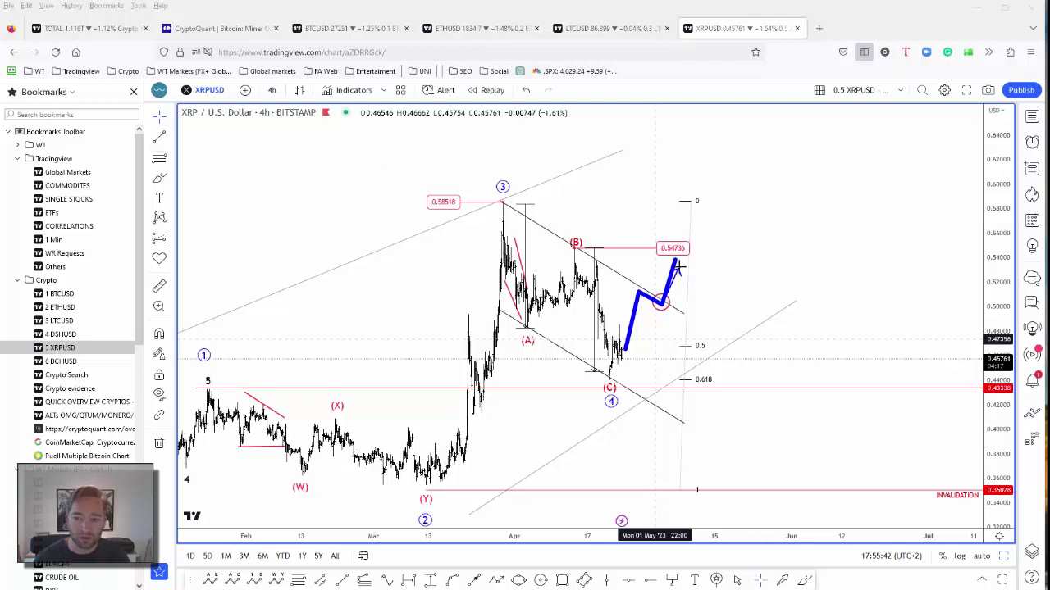
{"action": "left_click", "coordinate": [692, 297]}
{"action": "left_click", "coordinate": [700, 296]}
{"action": "left_click", "coordinate": [706, 315]}
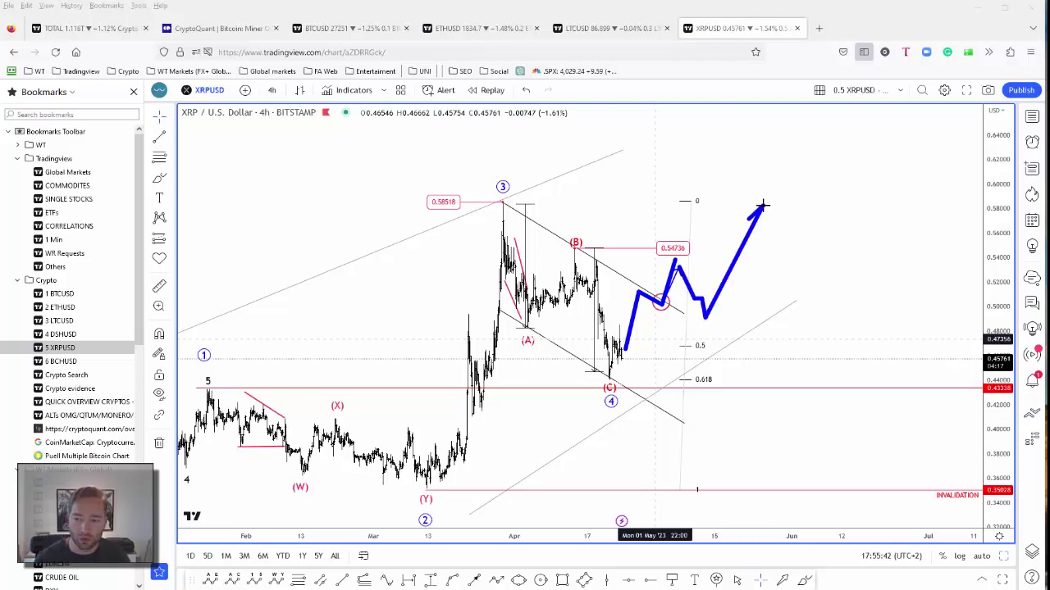
{"action": "key", "text": "Escape"}
{"action": "scroll", "coordinate": [746, 355], "scroll_direction": "down", "scroll_amount": 3}
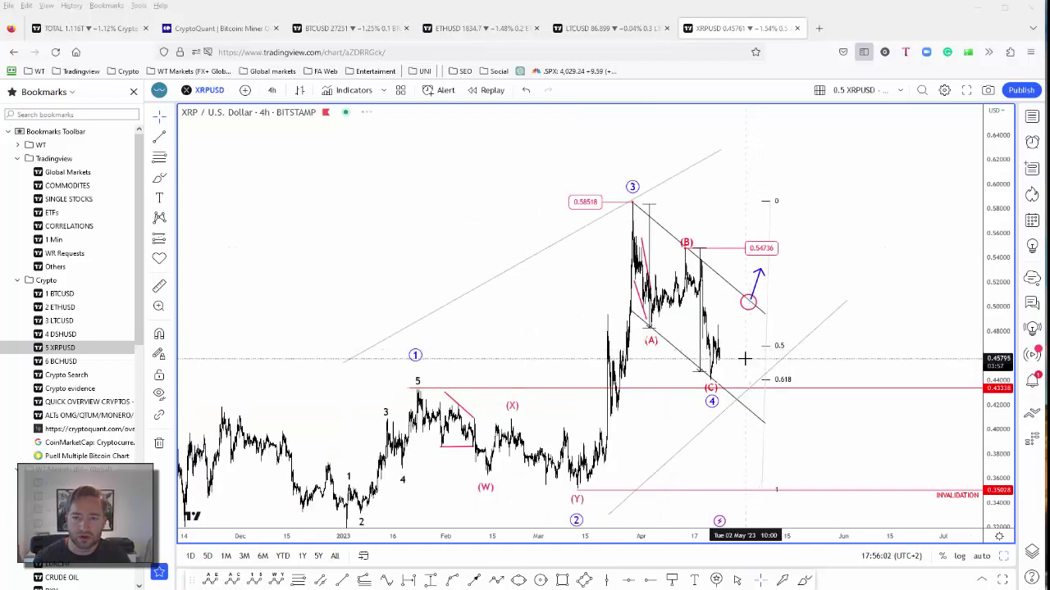